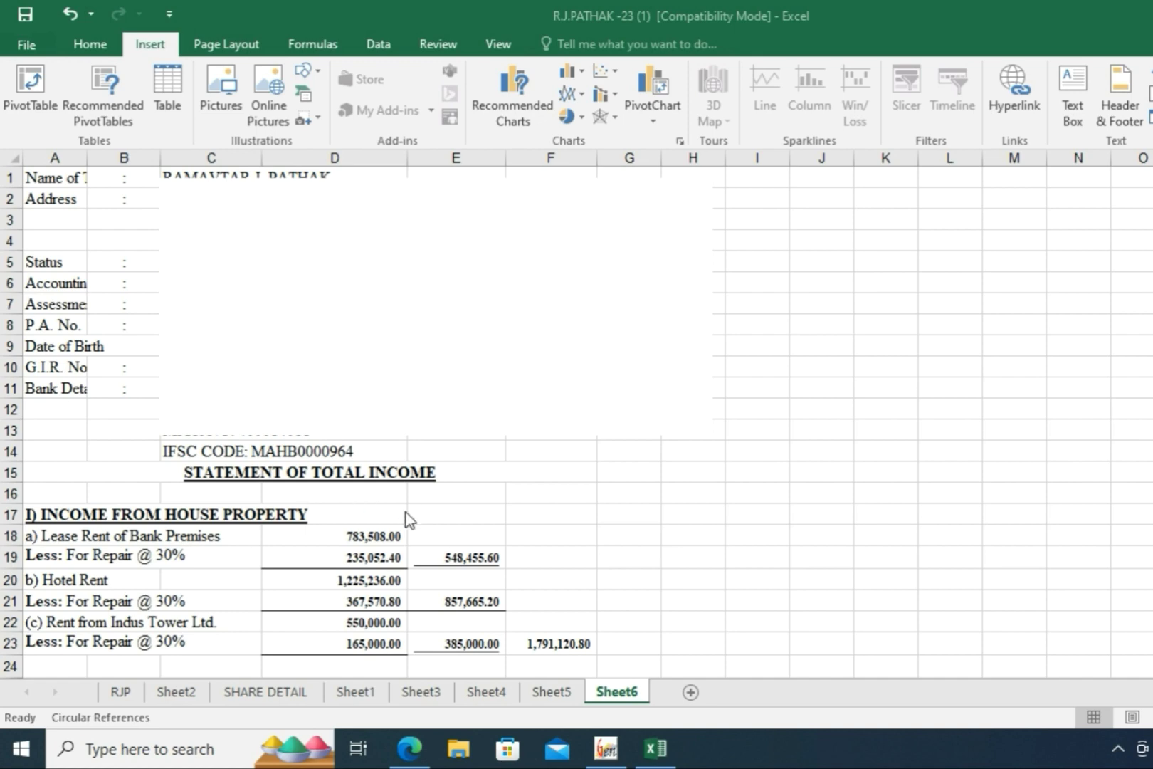
Step: Review the statement of total income in Sheet6, from house property income through capital gains, other sources, deductions and tax on normal income
scroll(564, 514, down, 3)
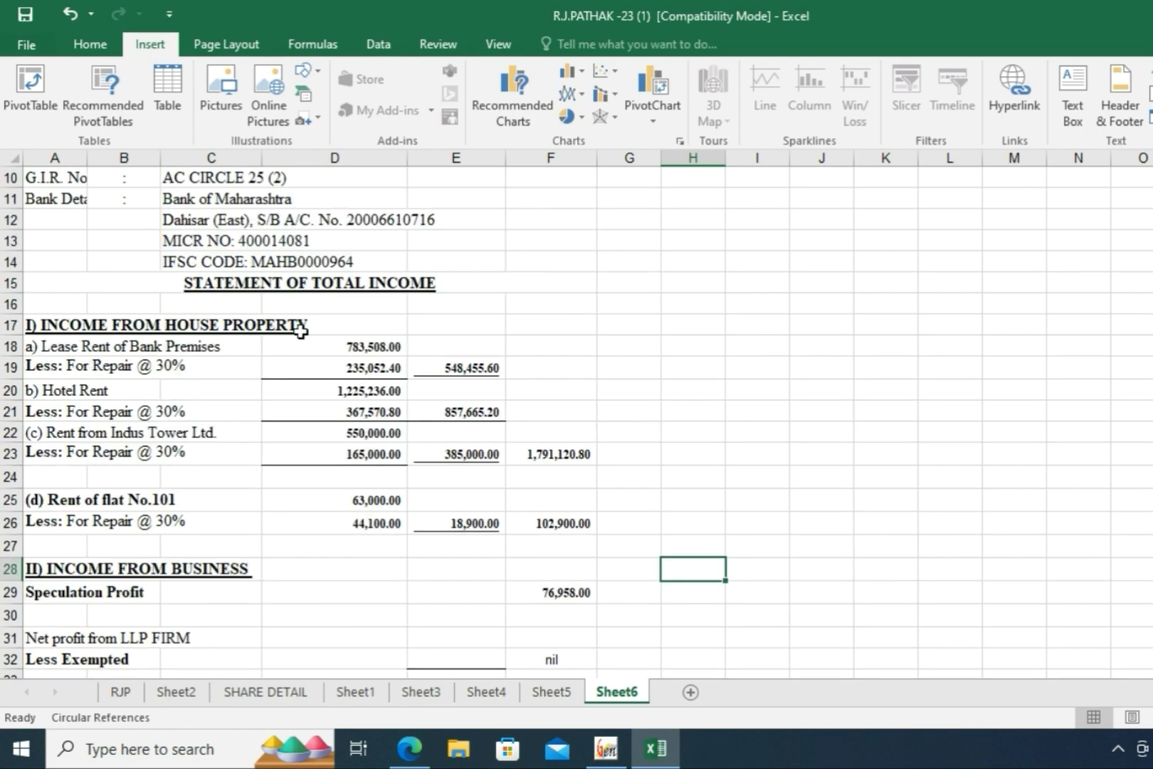
scroll(446, 333, up, 1)
scroll(505, 543, down, 3)
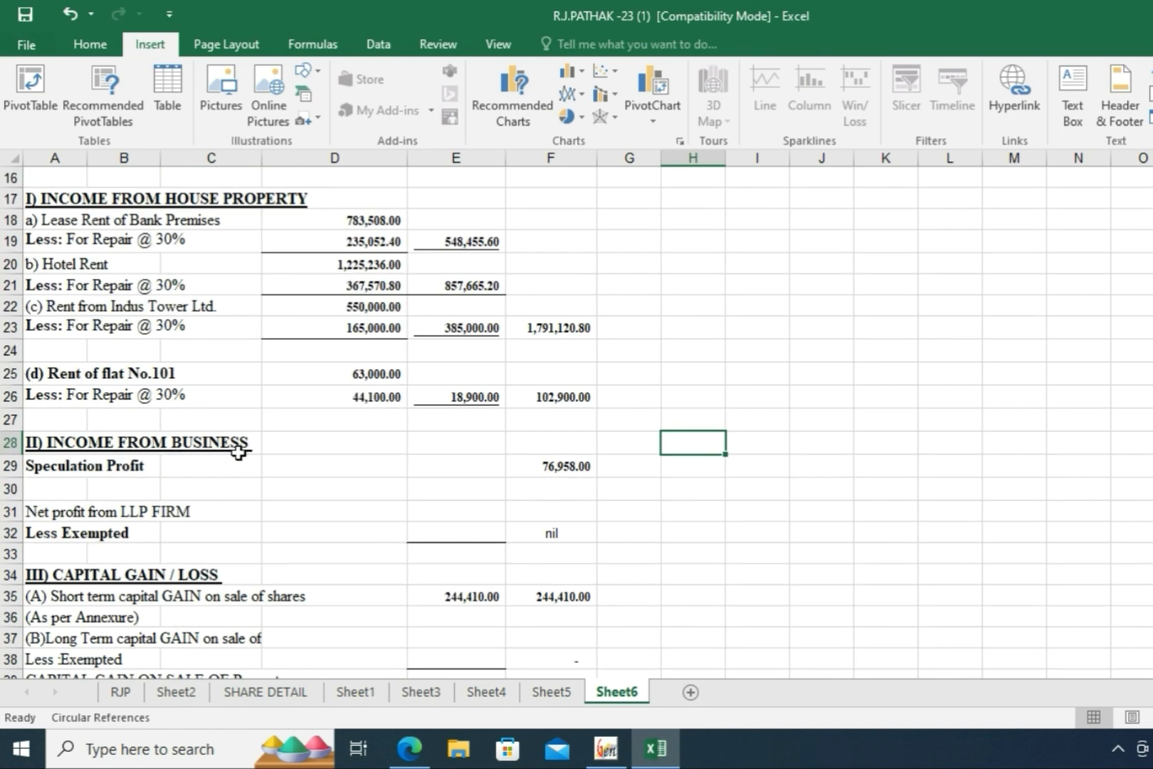
scroll(454, 482, down, 2)
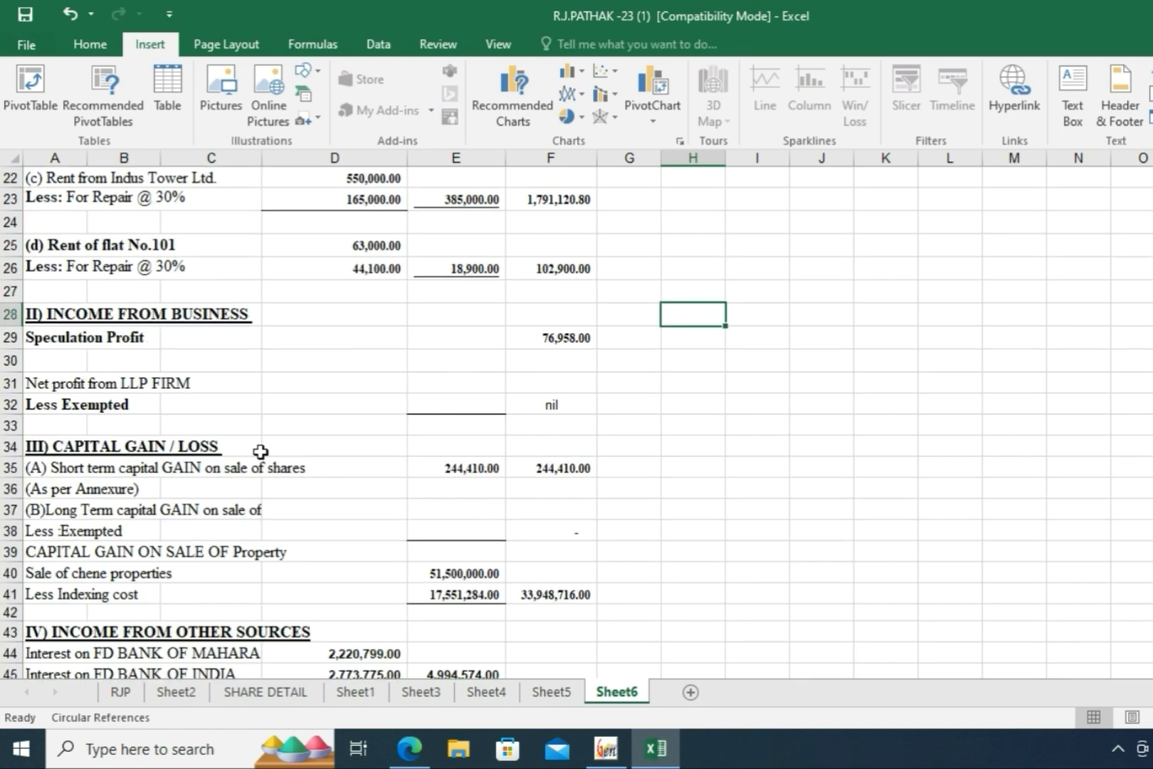
scroll(342, 497, down, 2)
scroll(314, 517, down, 3)
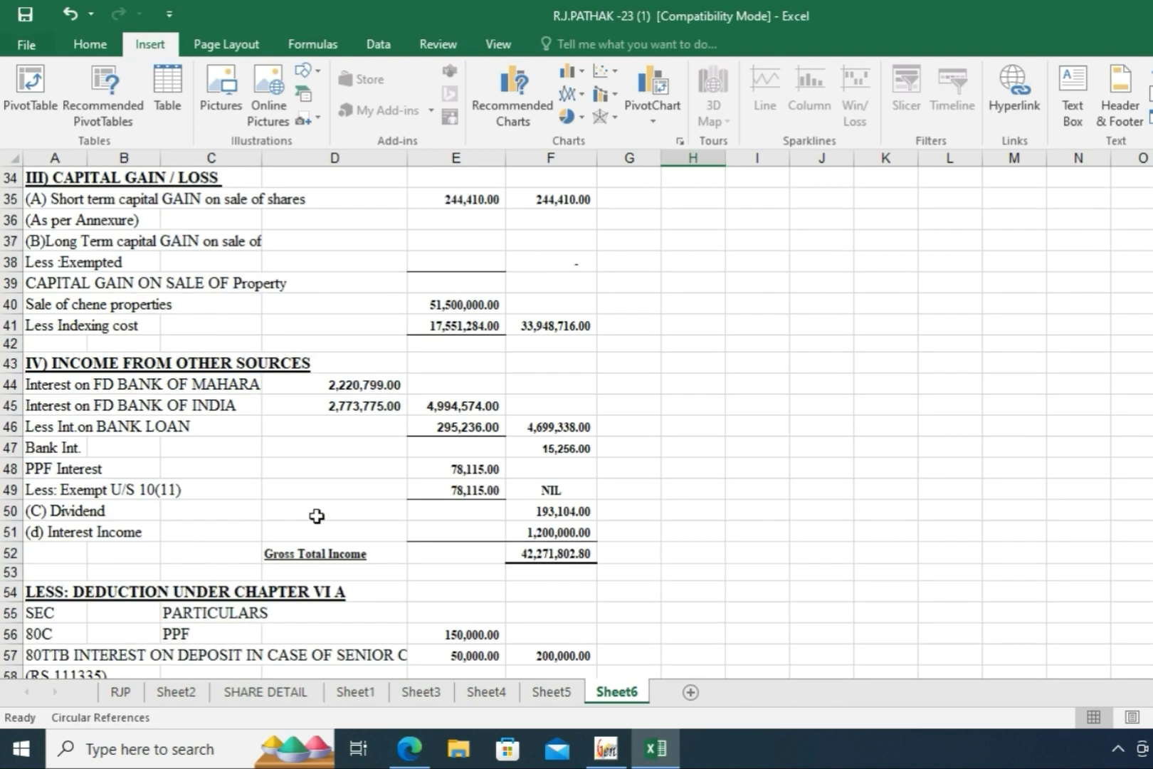
scroll(210, 541, down, 1)
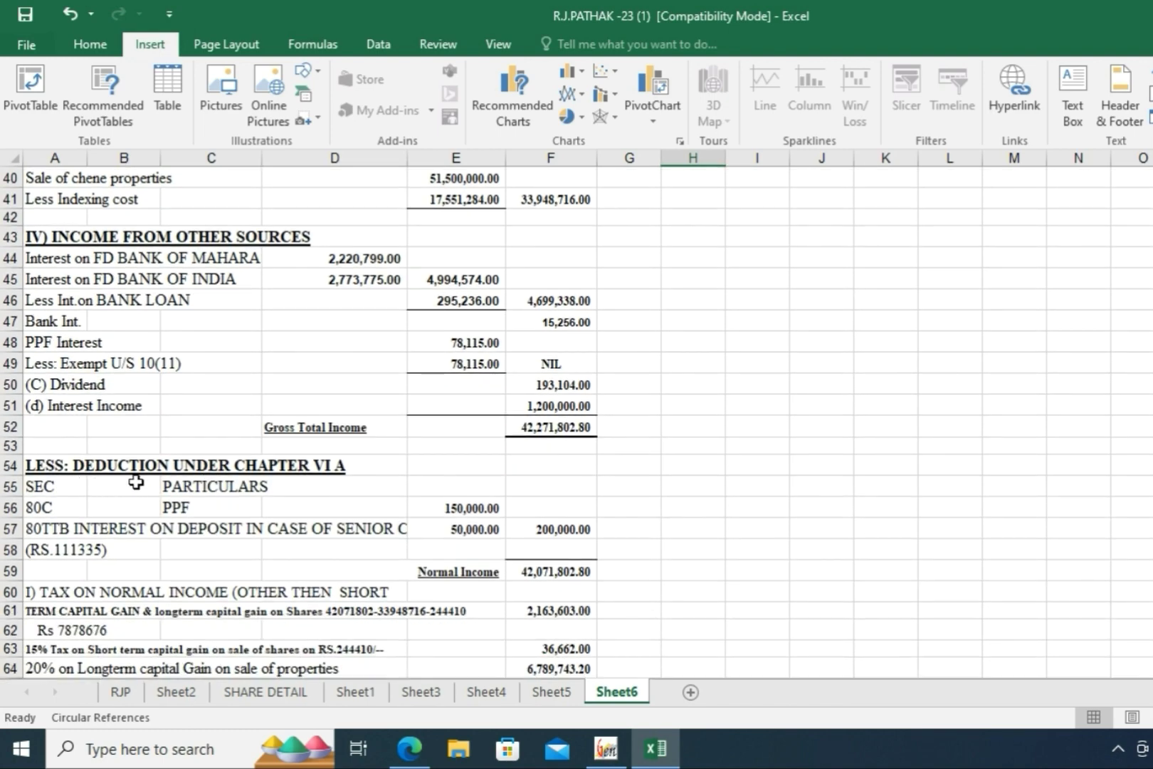
scroll(479, 544, down, 2)
scroll(541, 574, up, 11)
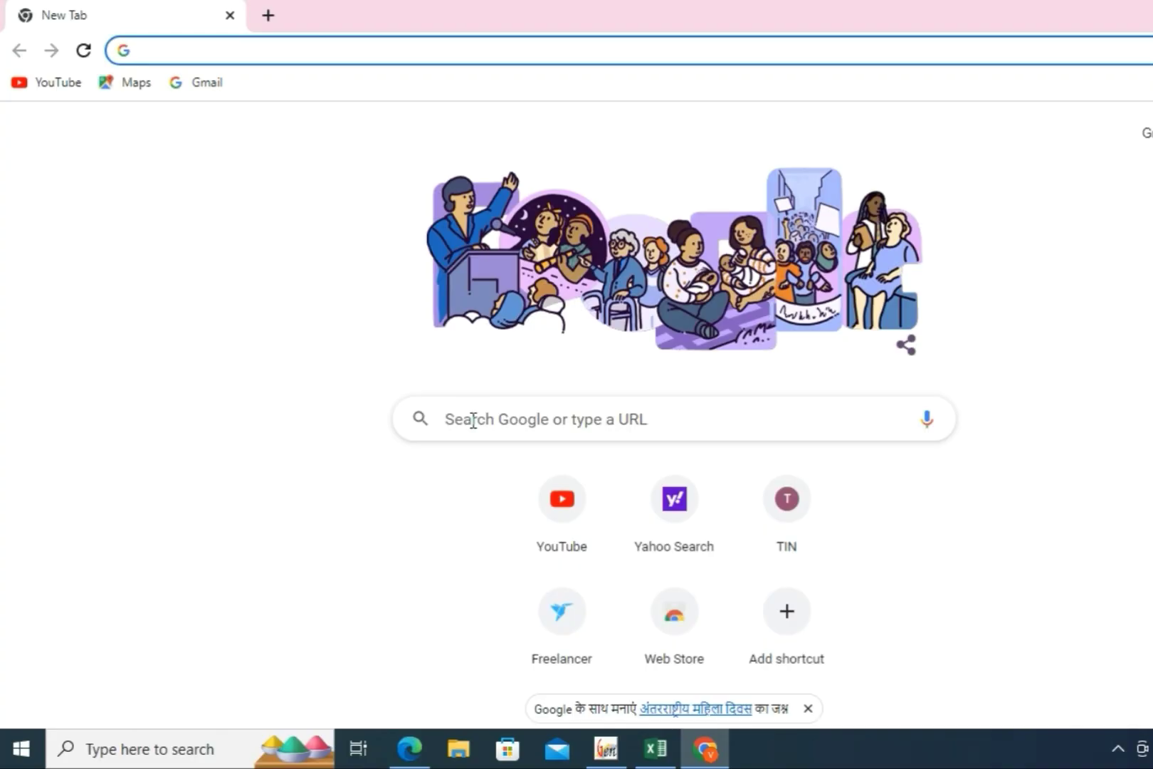
Step: In Chrome, search Google for "advance tax" and open the Income Tax Department's Advance Tax Calculator
click(453, 414)
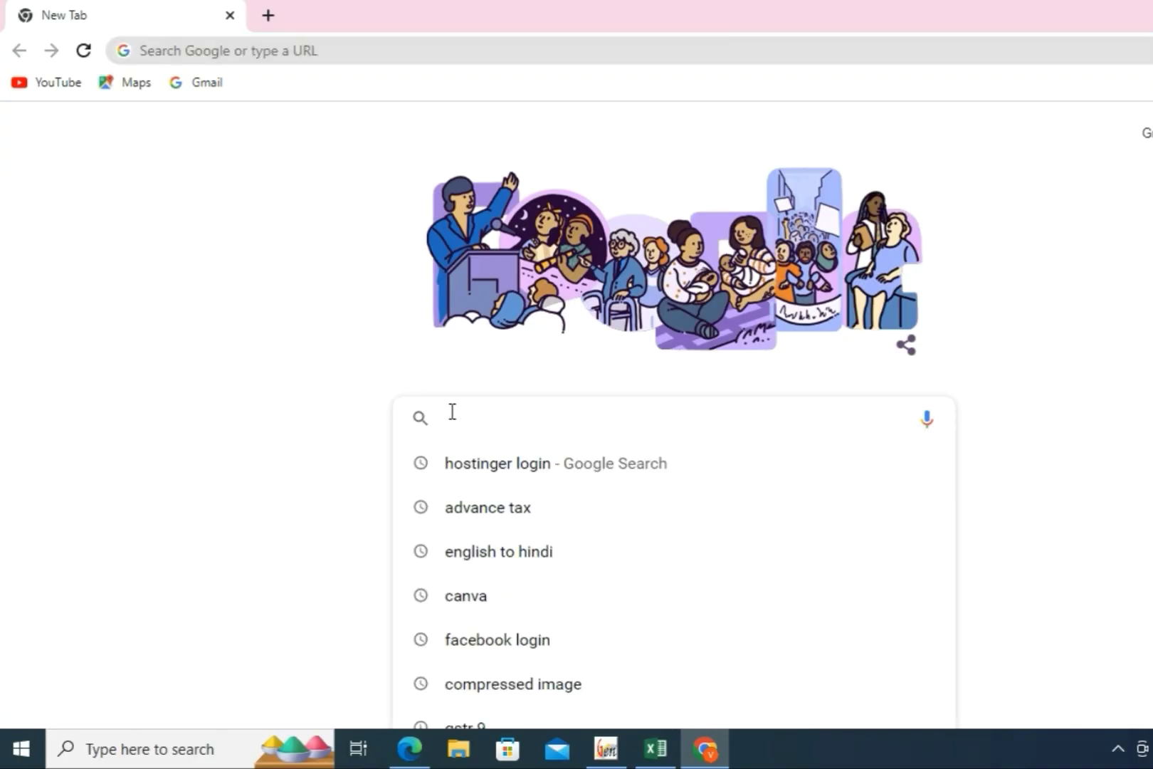
text(advance ta)
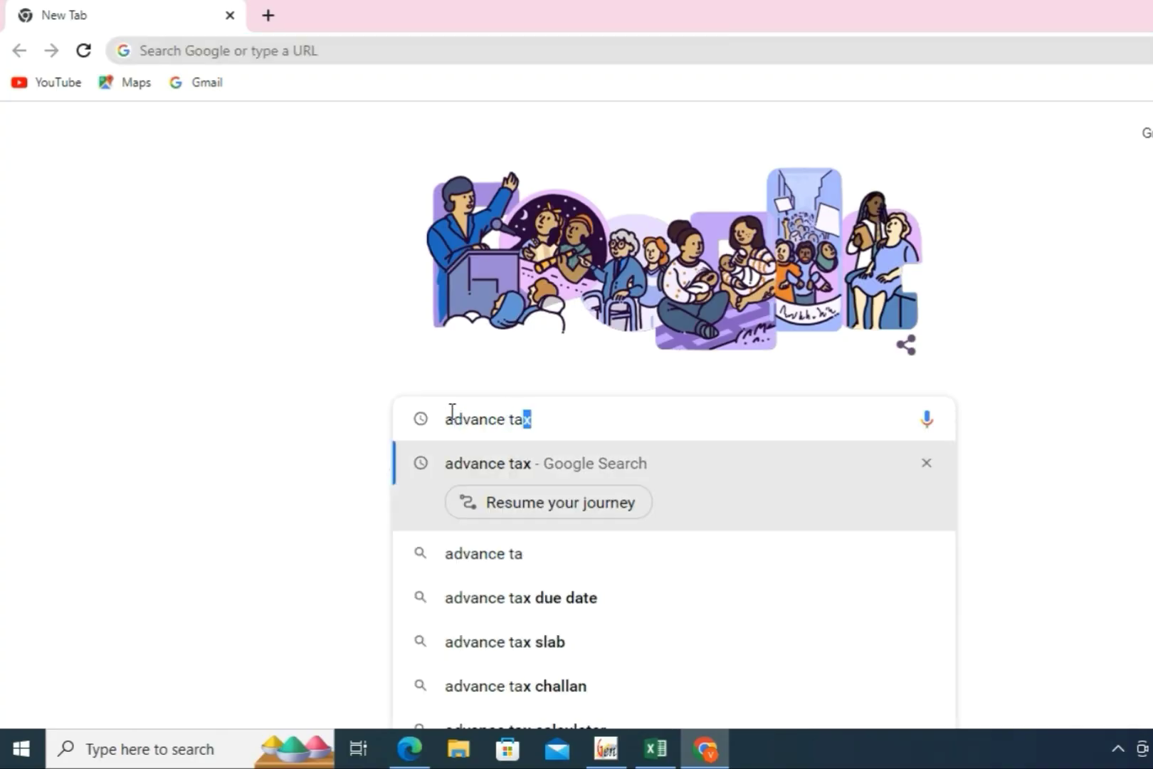
key(Return)
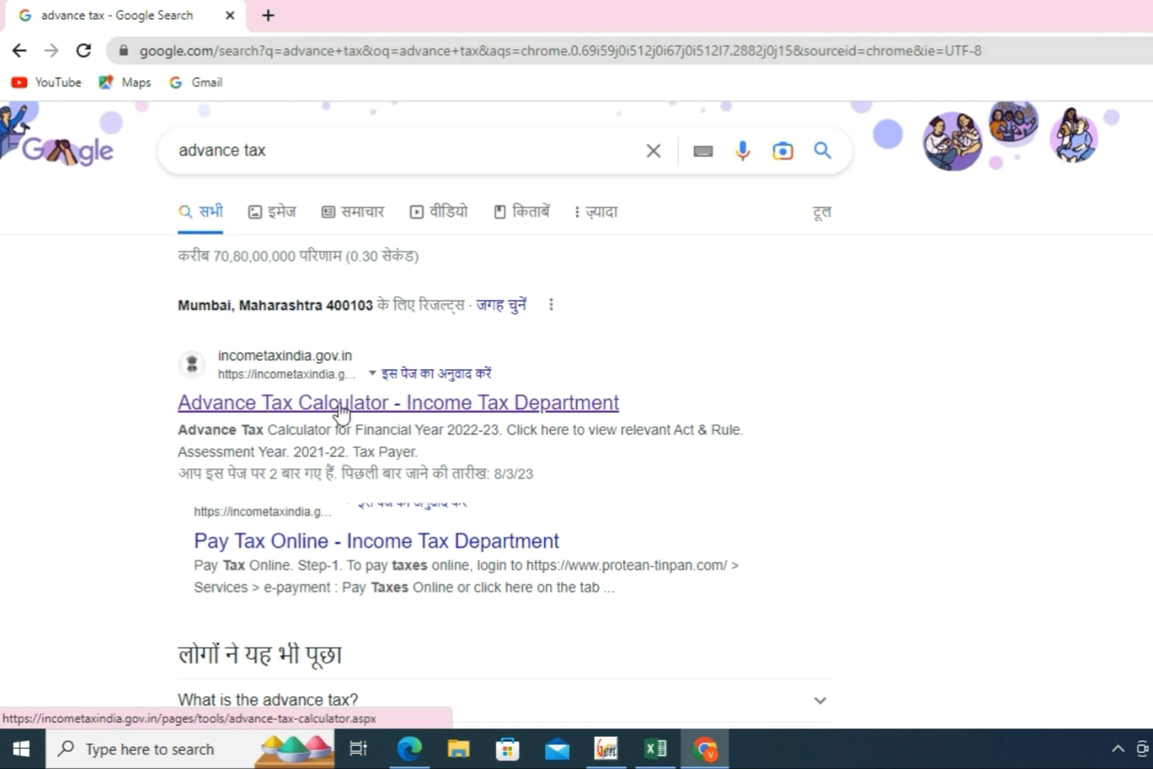
click(298, 404)
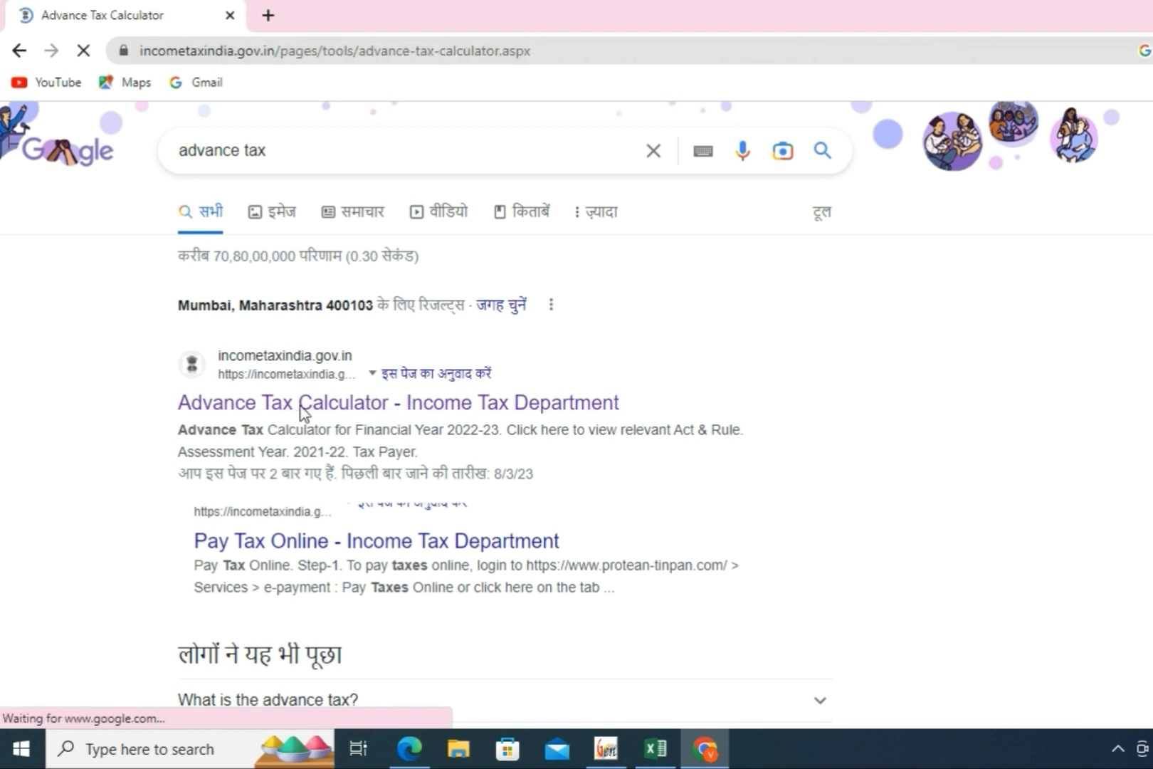
scroll(287, 410, down, 3)
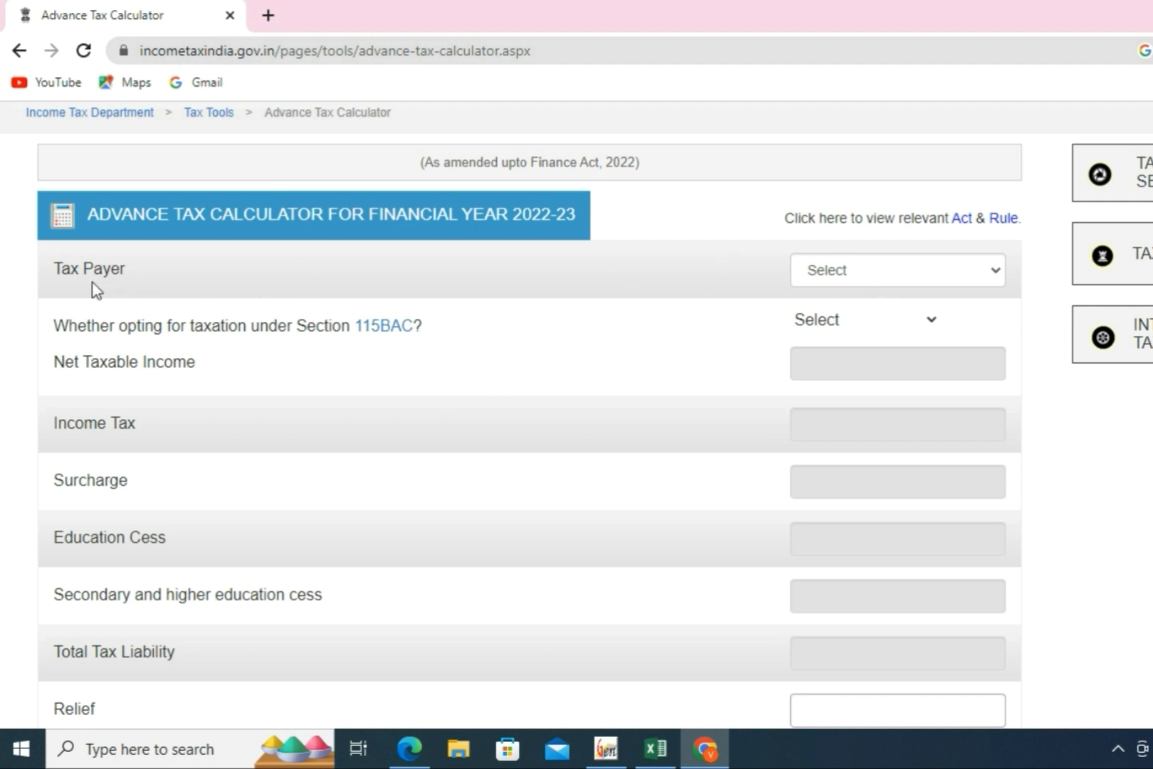
Step: Set the taxpayer type to Individual and answer No to opting for taxation under Section 115BAC
click(914, 281)
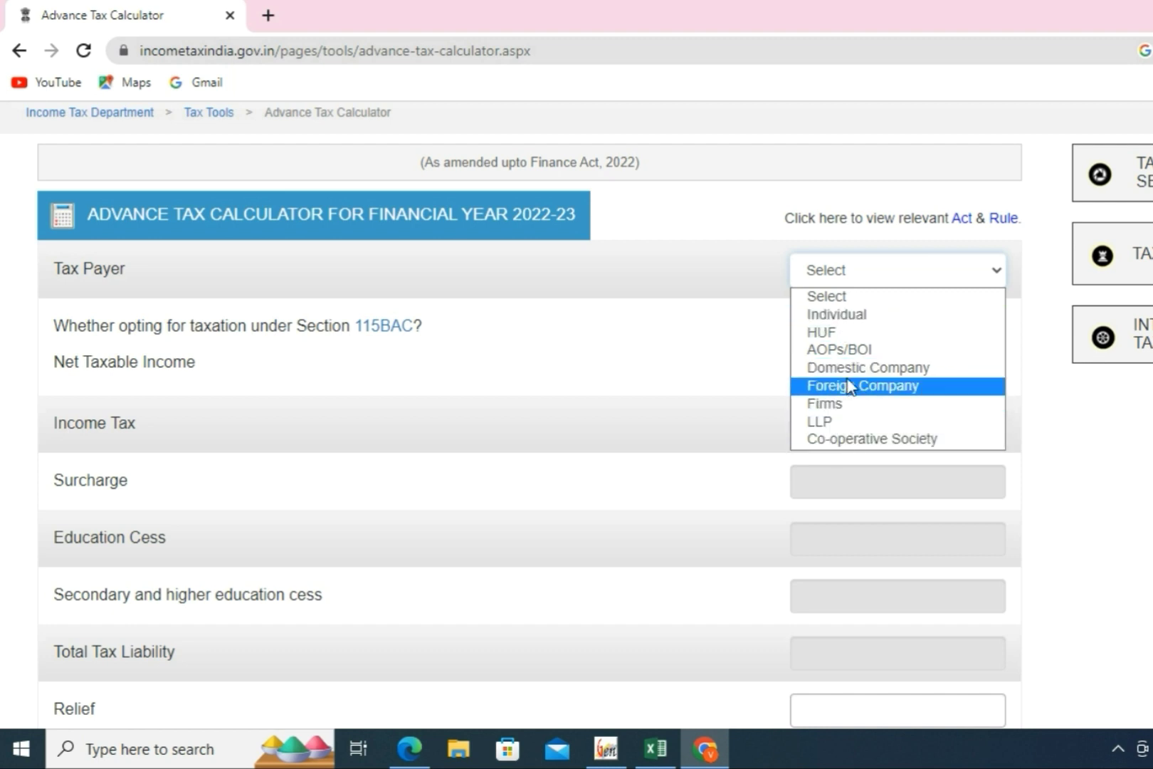
click(850, 317)
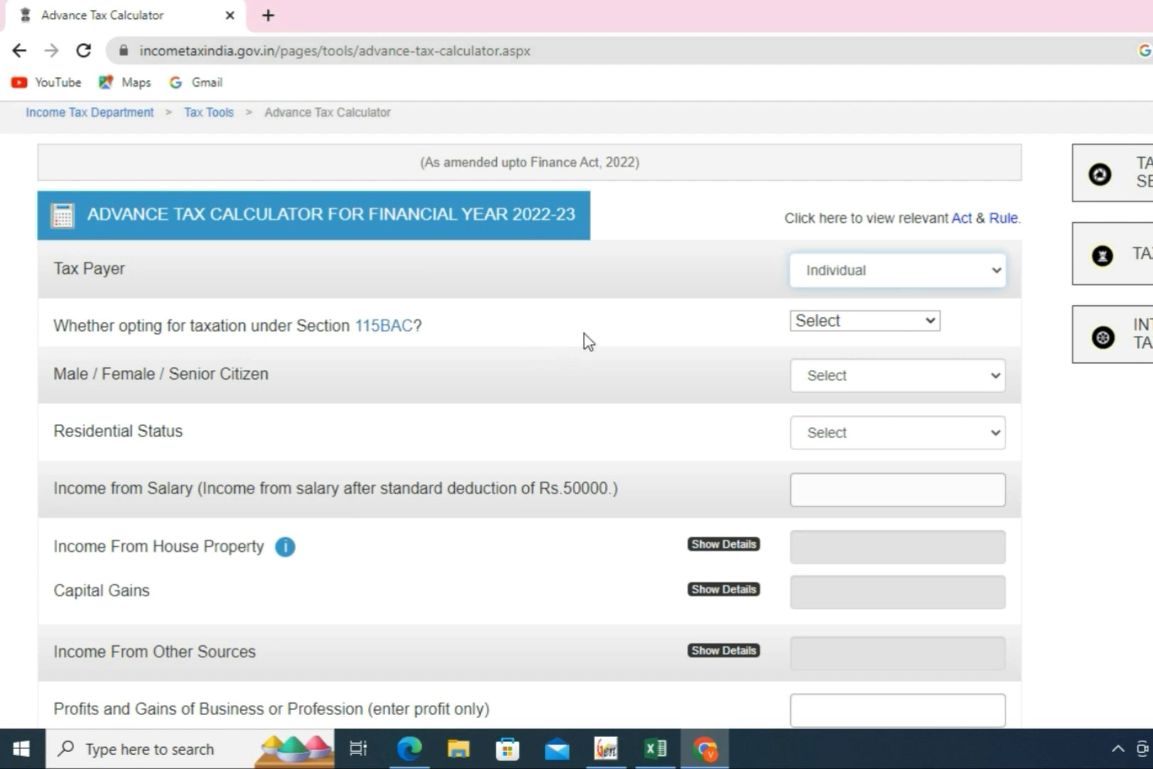
click(918, 320)
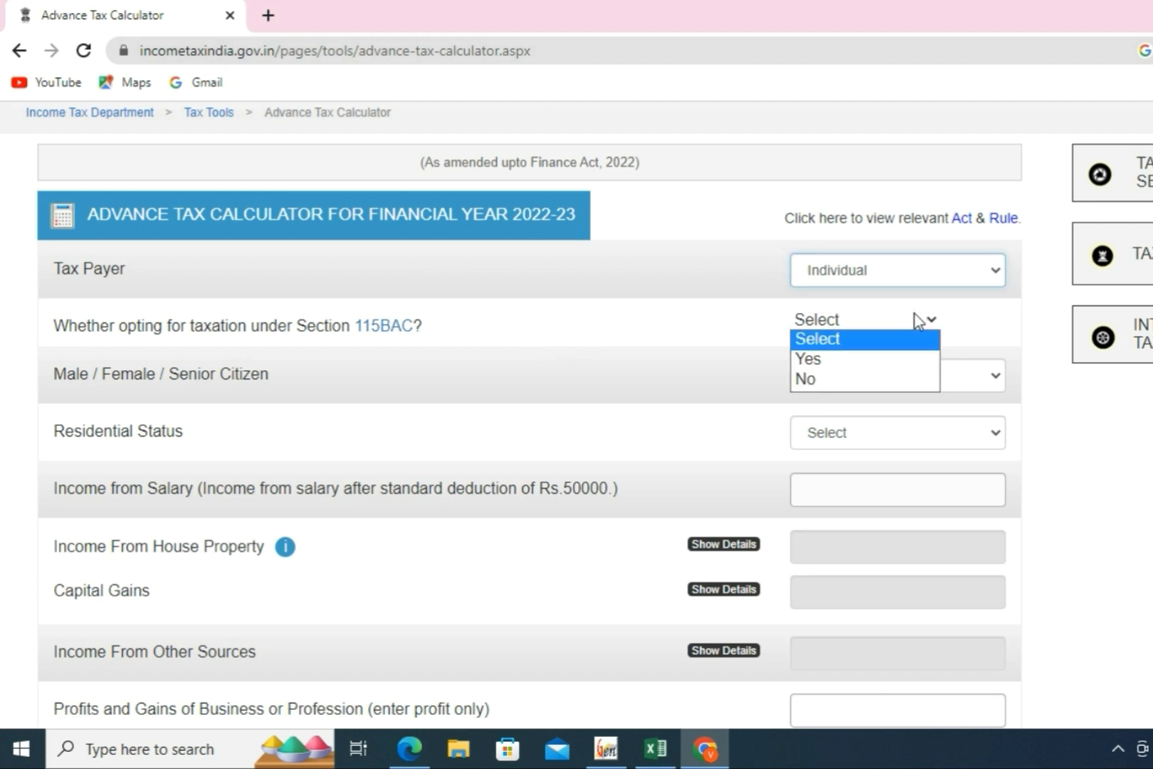
click(824, 380)
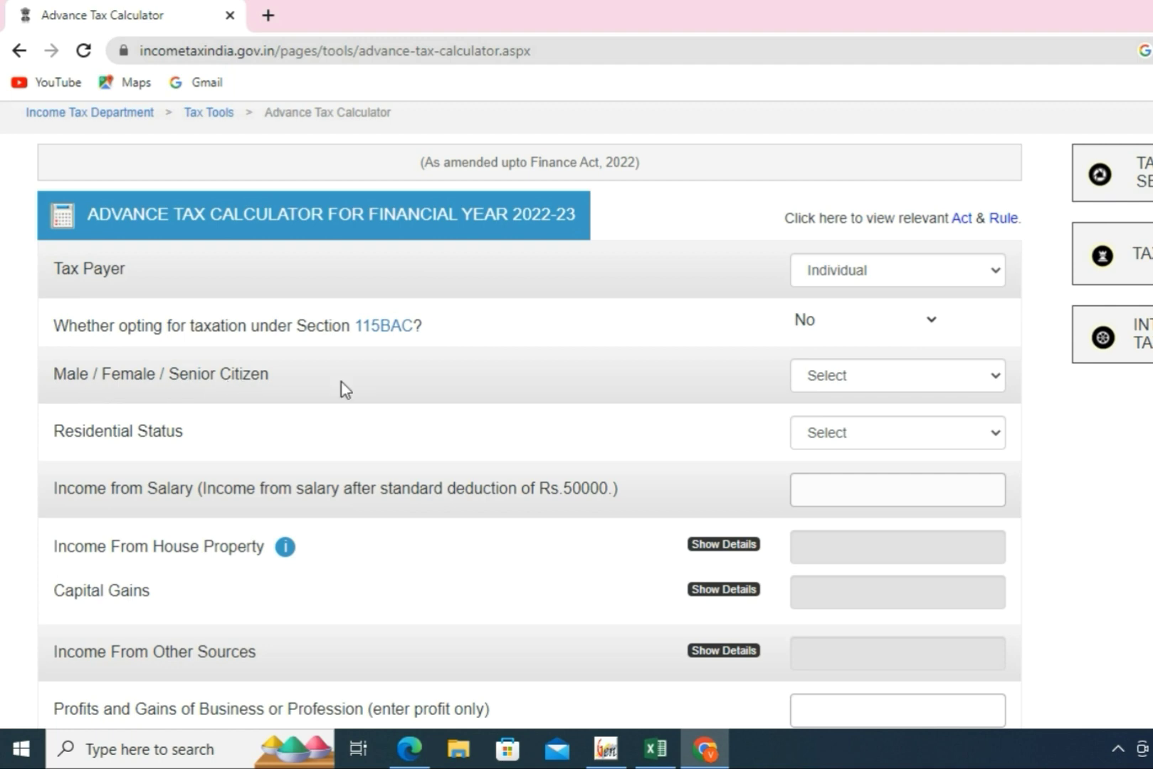
Step: Set the taxpayer category to Senior Citizen and the residential status to Resident
click(851, 376)
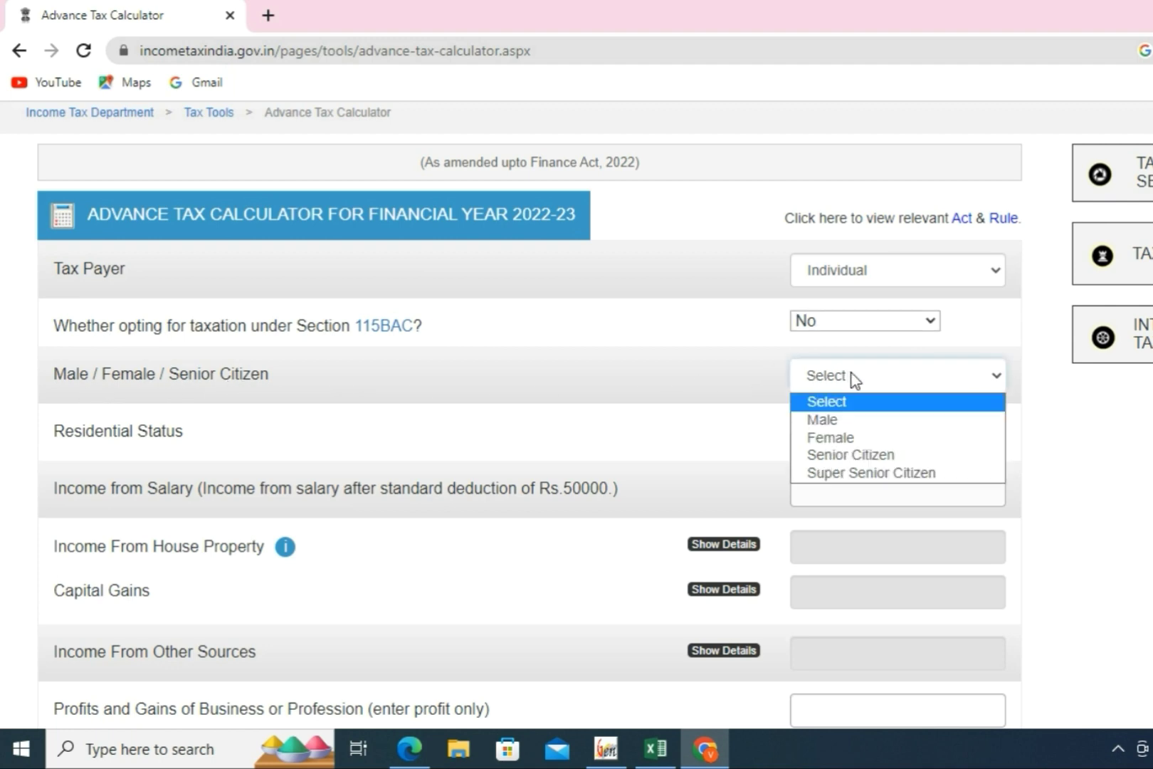
click(854, 456)
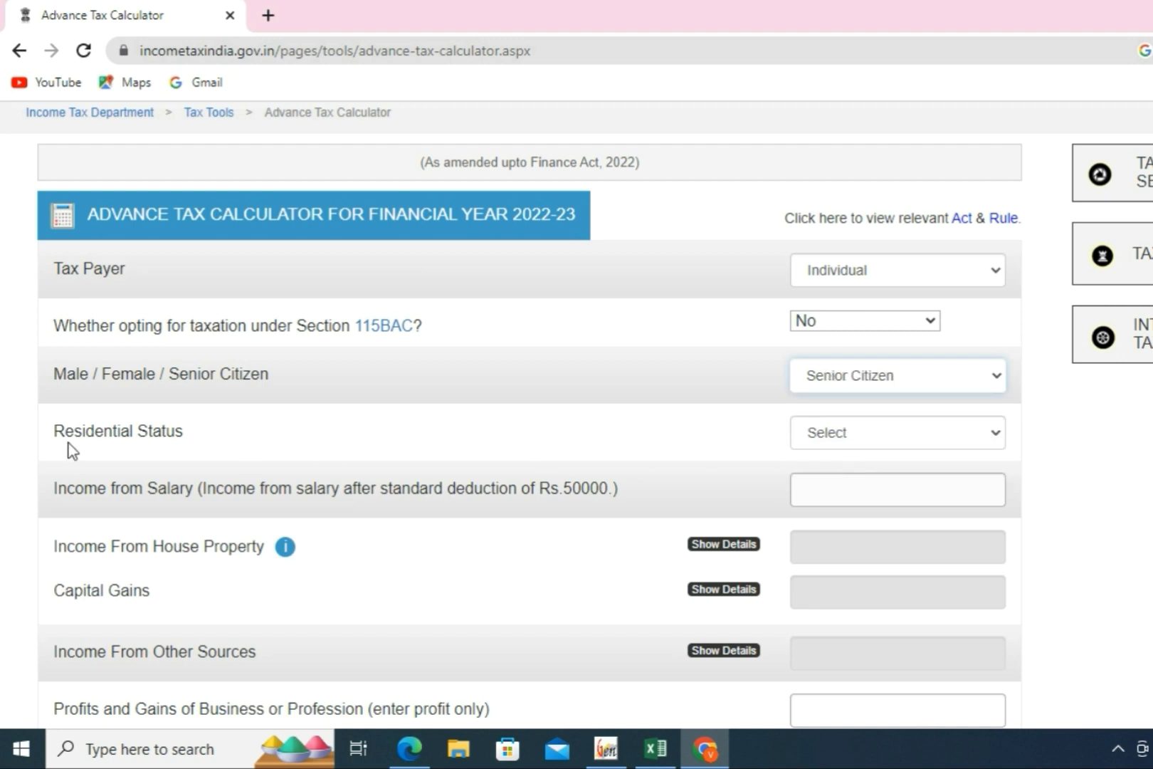
click(857, 433)
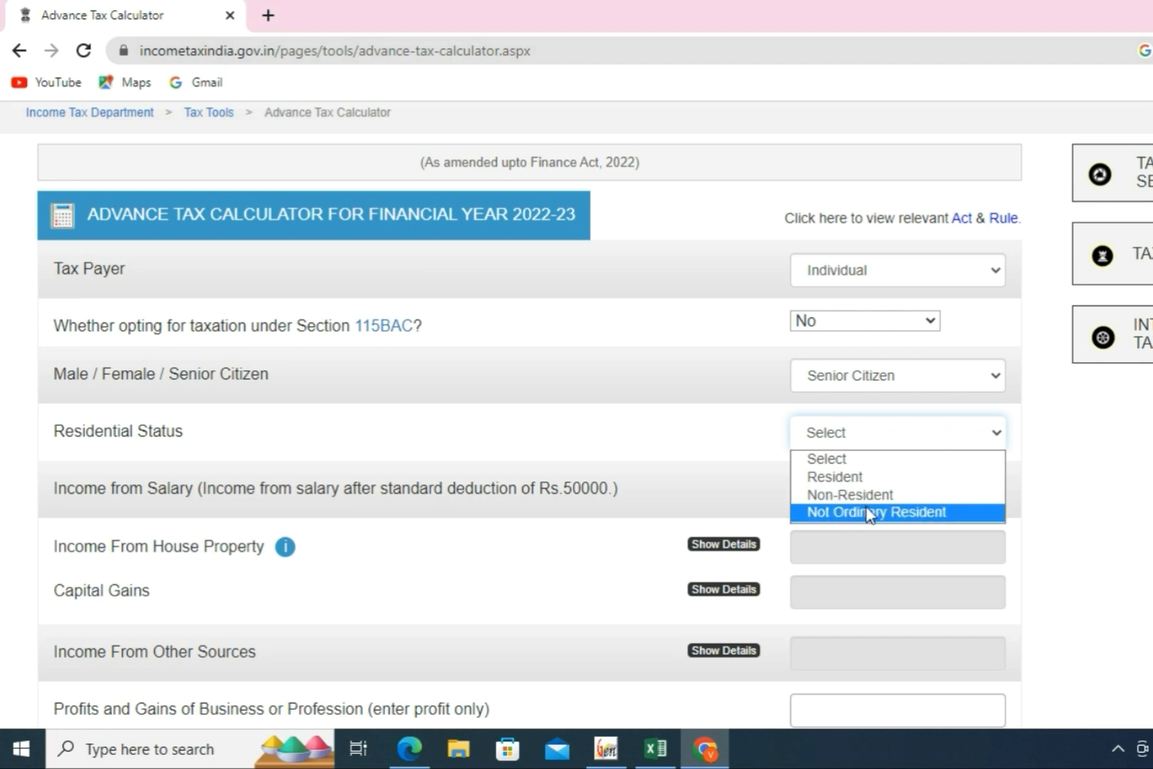
click(858, 476)
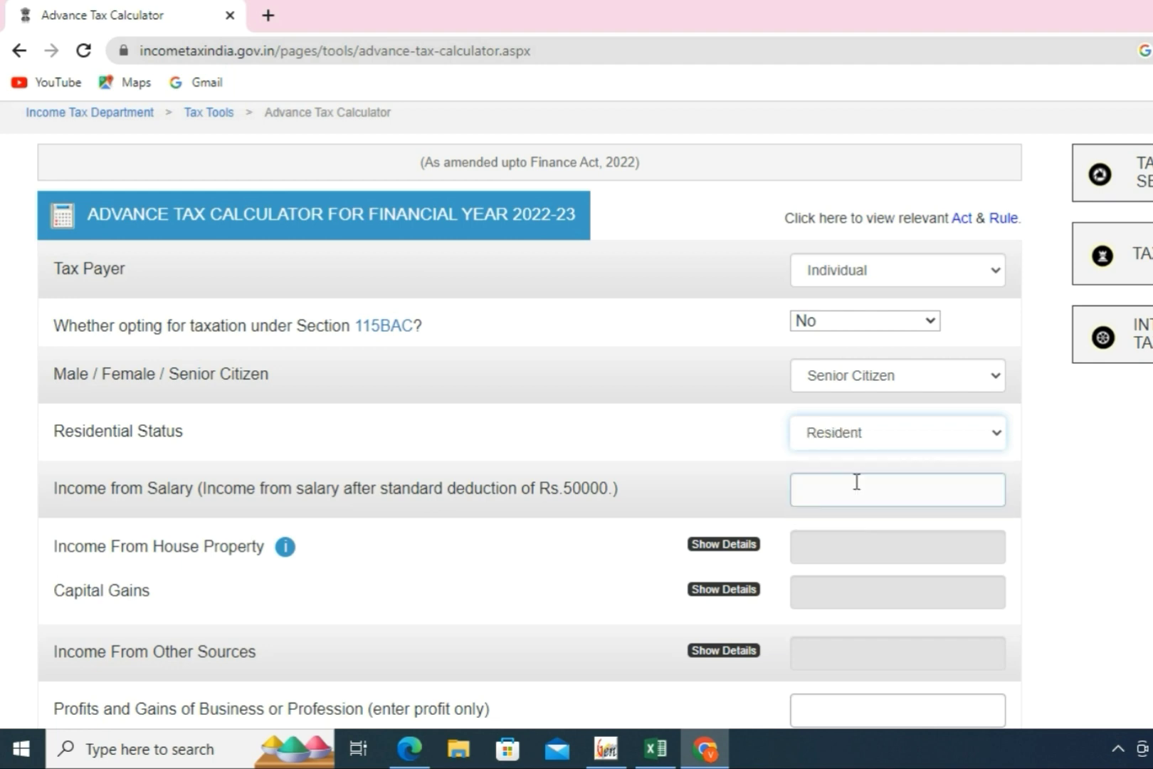
Step: Enter 0 as income from salary and expand the details of income from house property
click(853, 487)
scroll(854, 487, down, 3)
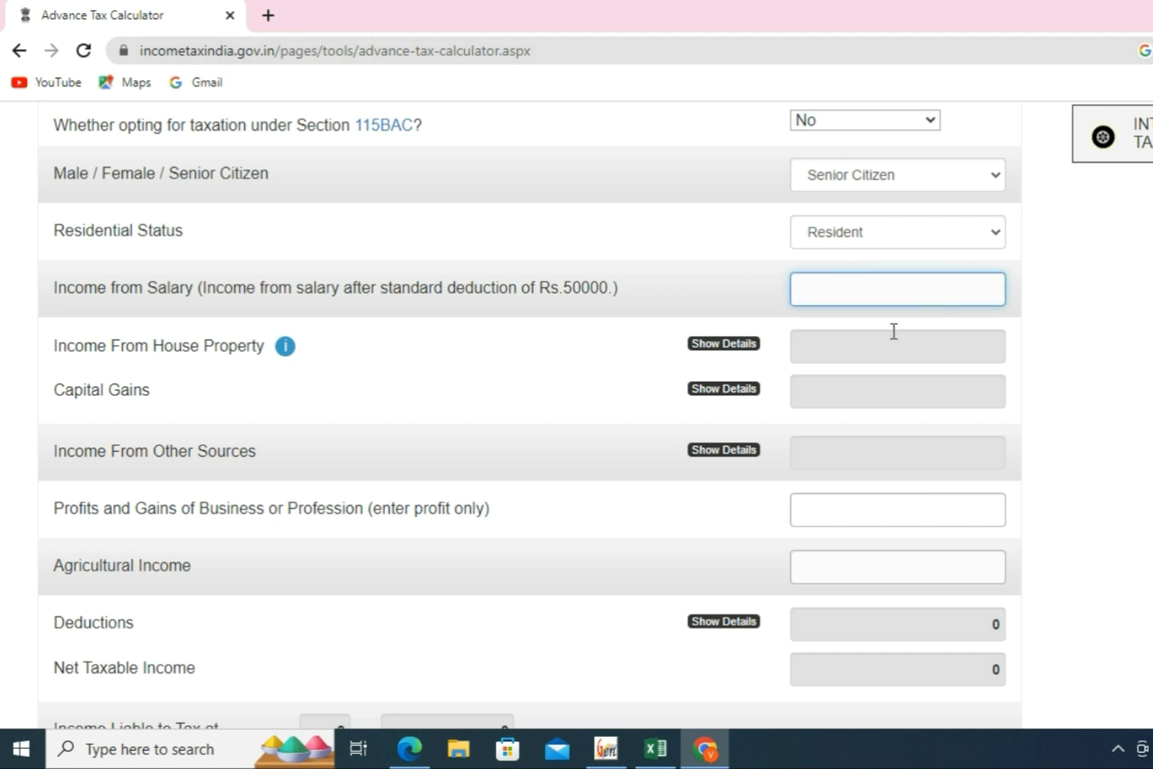
text(0)
click(939, 348)
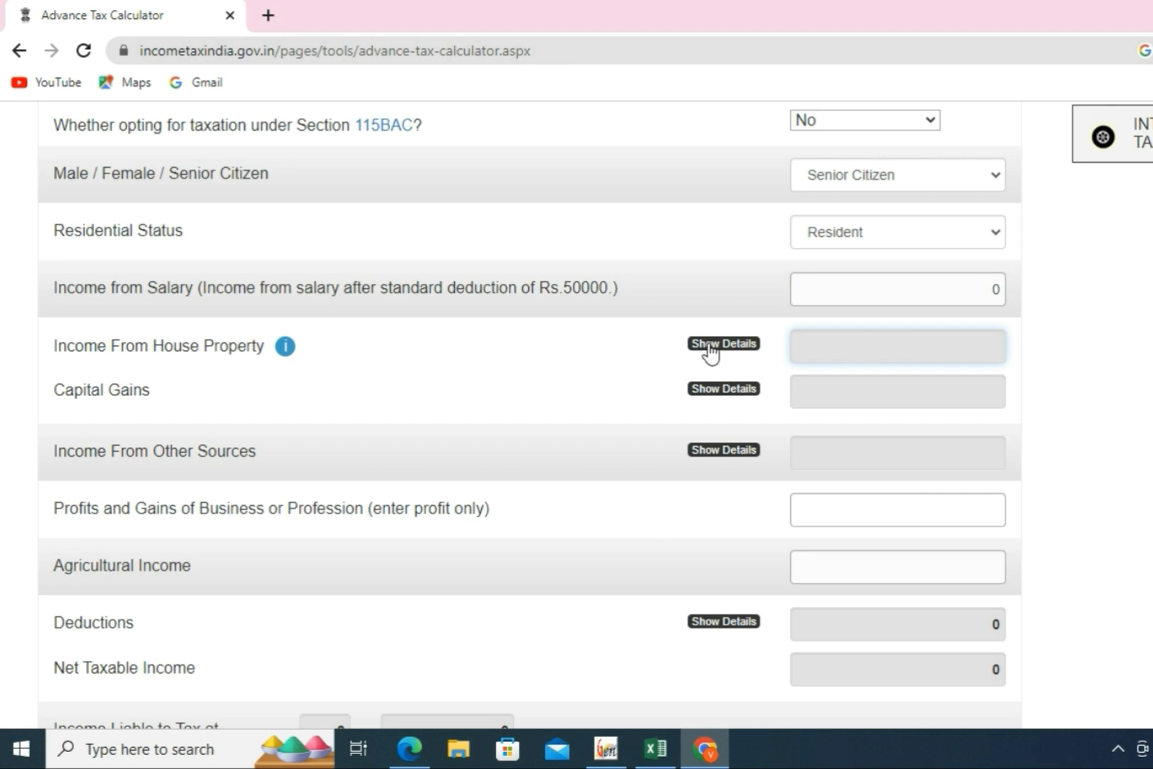
click(723, 344)
scroll(710, 356, down, 2)
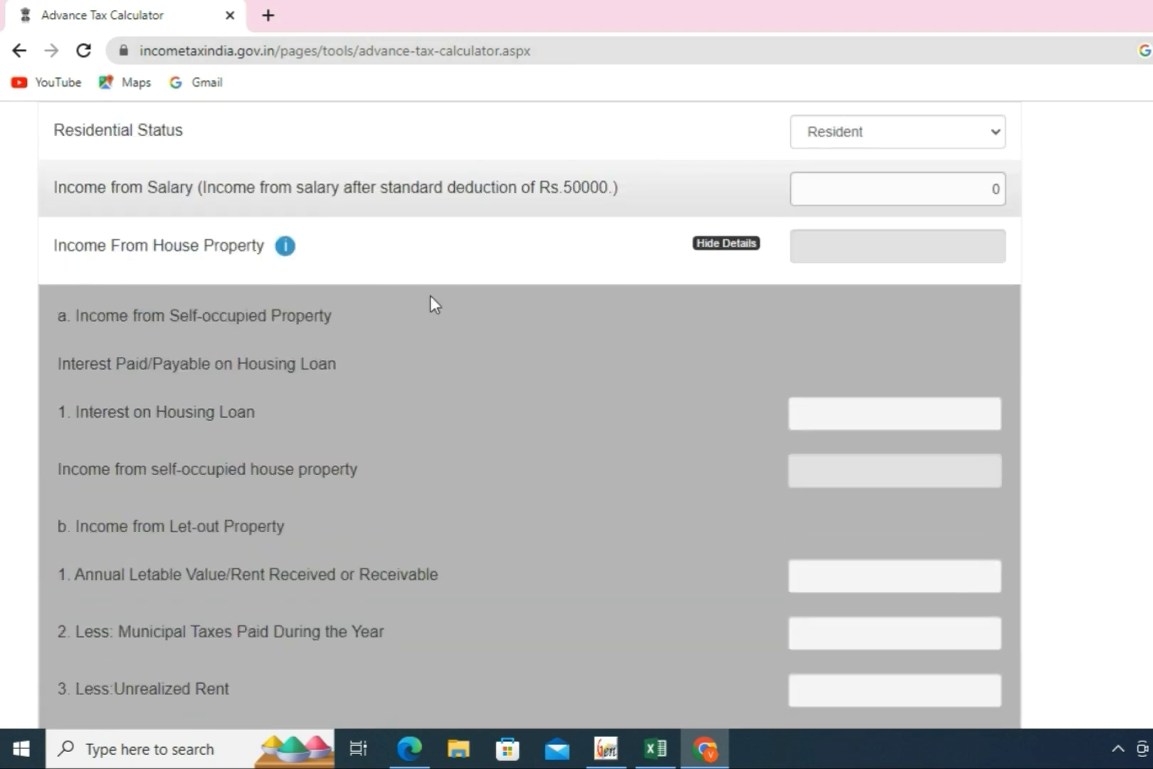
Step: Switch to the Excel income statement and total the bank premises lease rent, hotel rent and Indus Tower rent by selecting their amounts
key(alt+Tab)
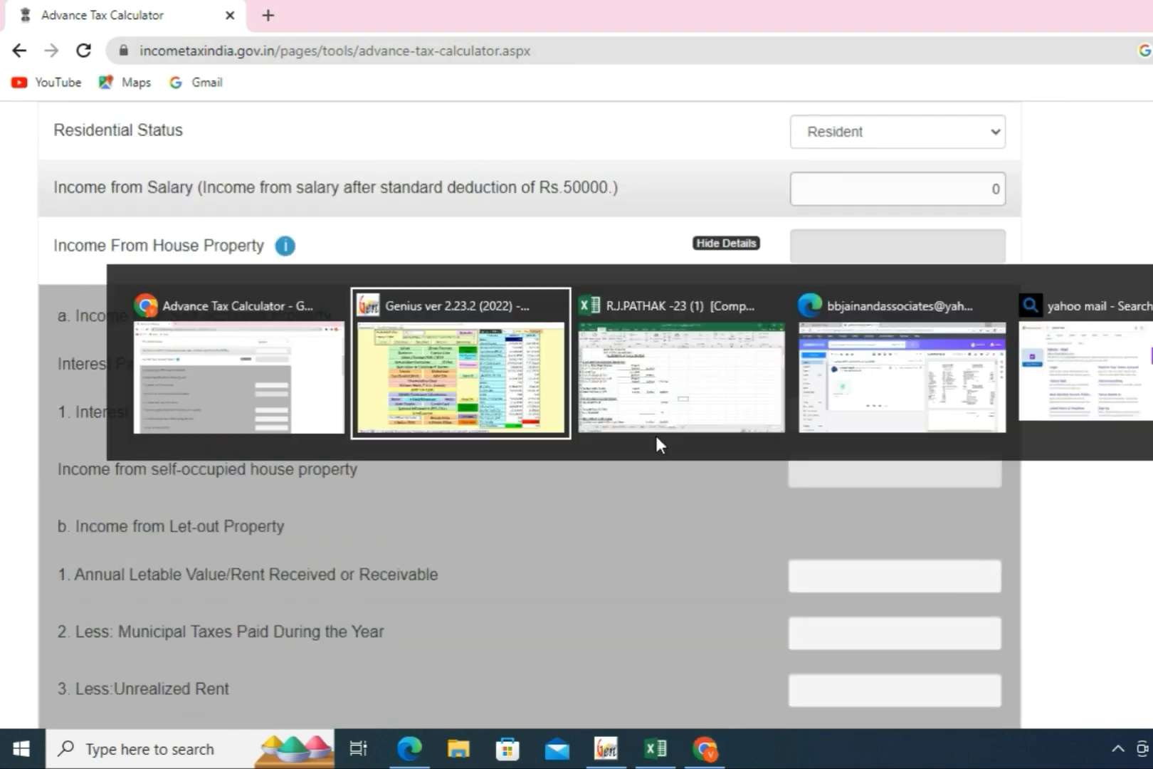
click(655, 433)
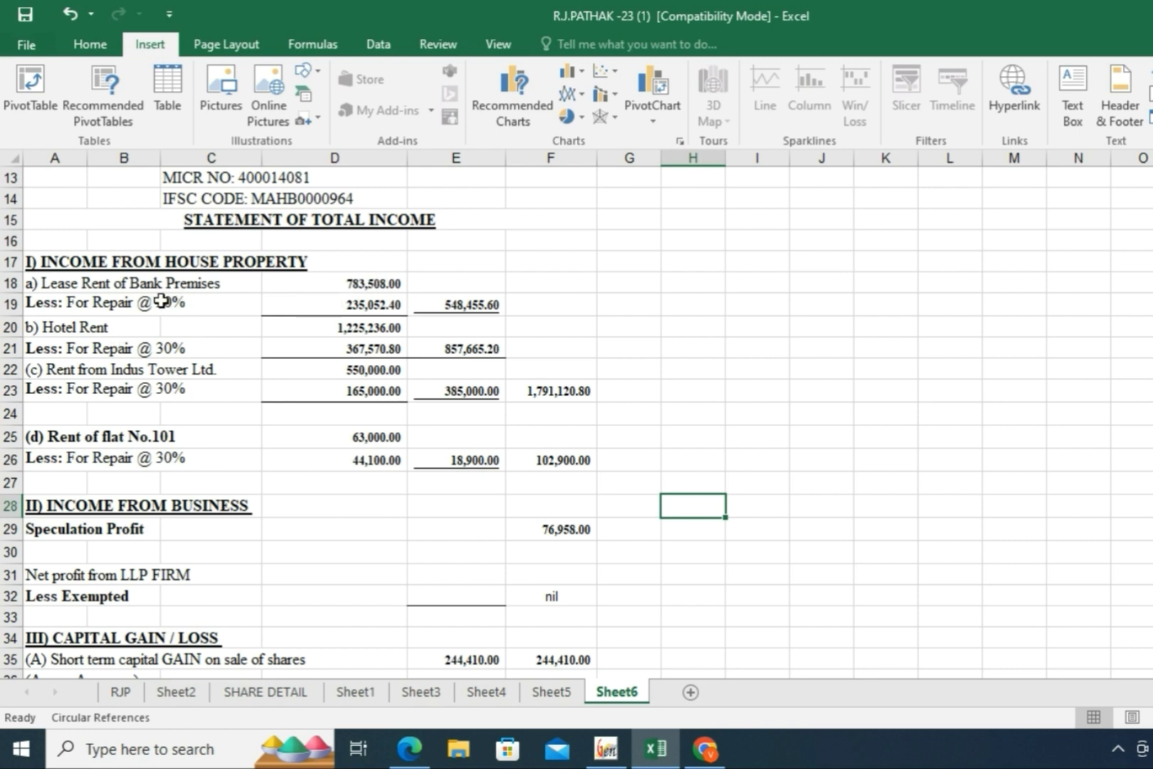
click(373, 285)
ctrl+click(371, 327)
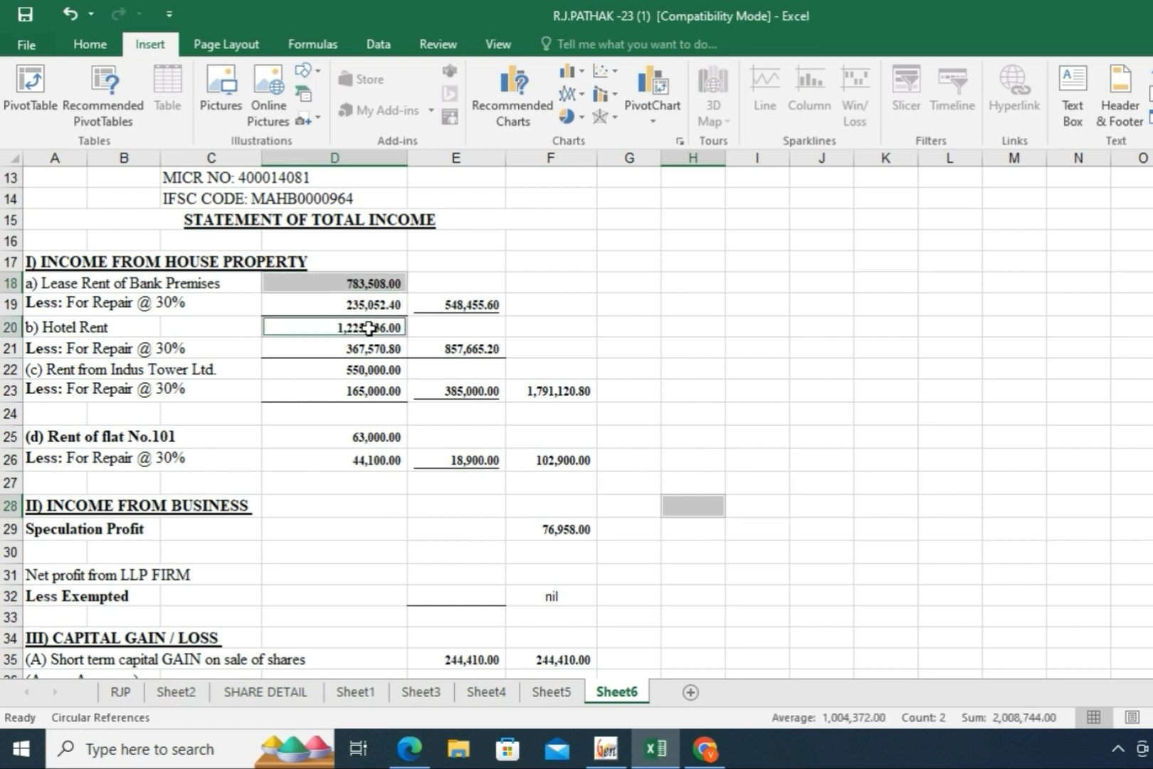
ctrl+click(370, 370)
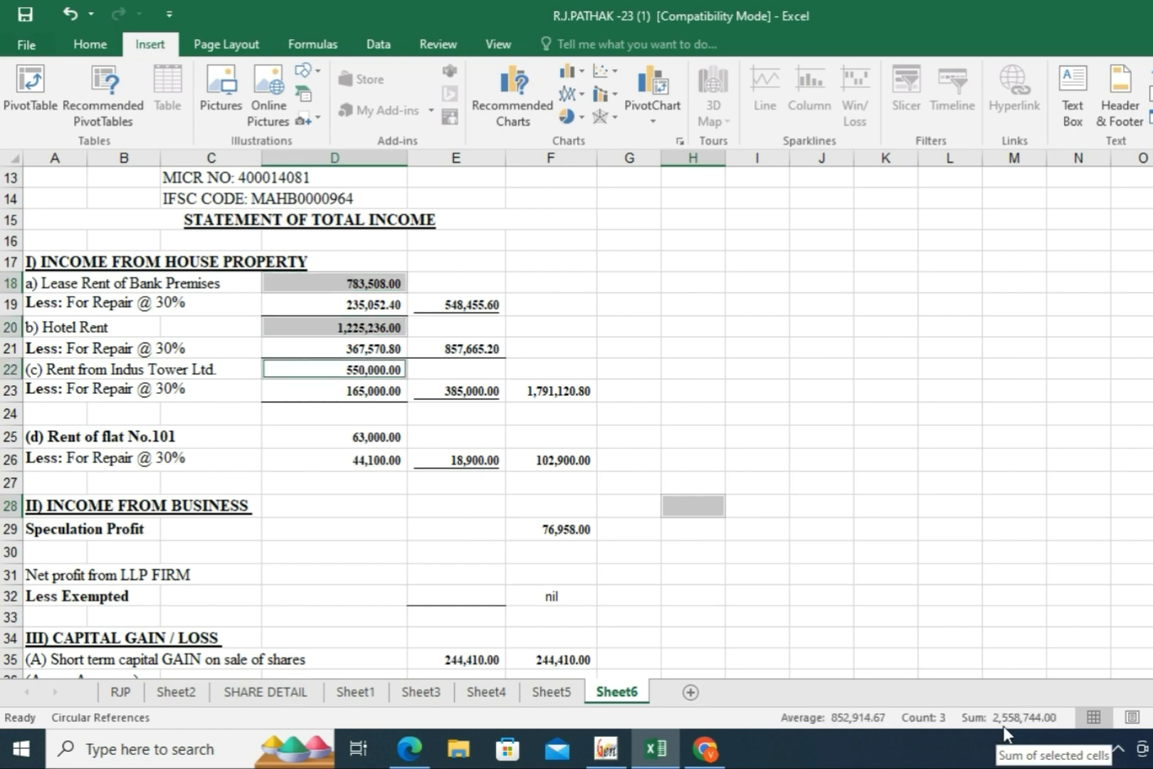
Step: Back in the calculator, enter 2558744 as the let-out property's annual letable value or rent received
key(alt+Tab)
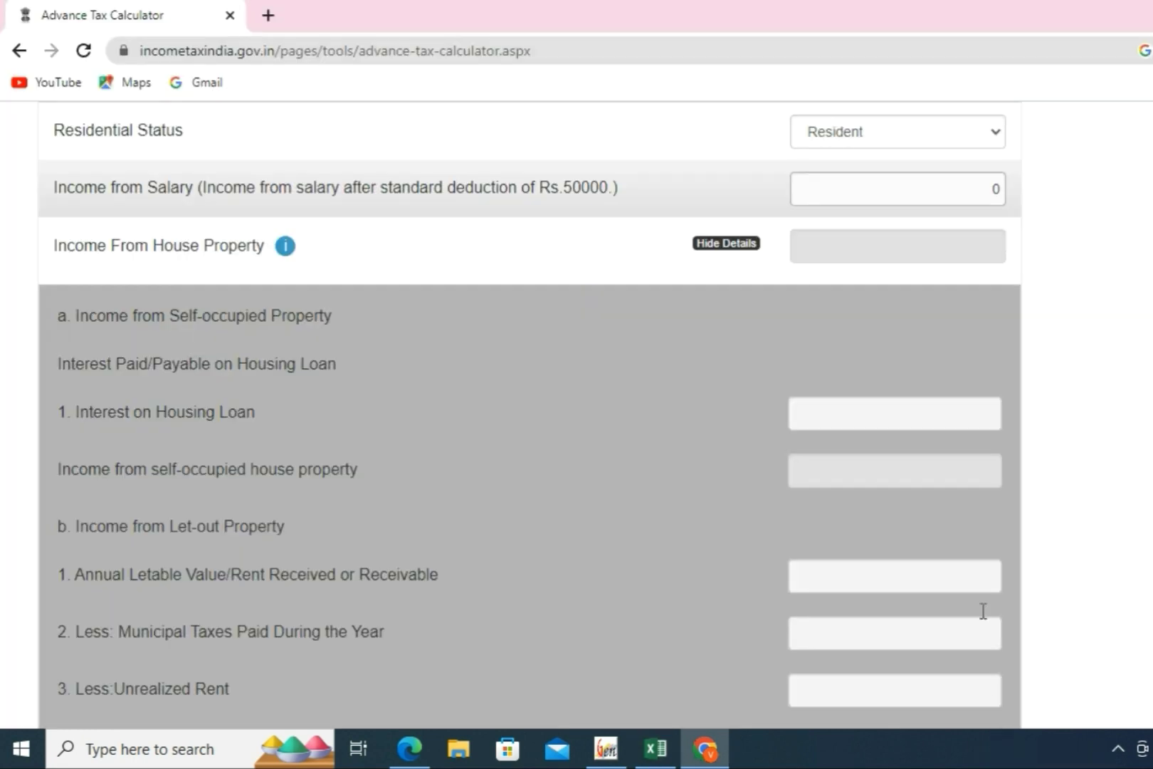
scroll(847, 547, down, 1)
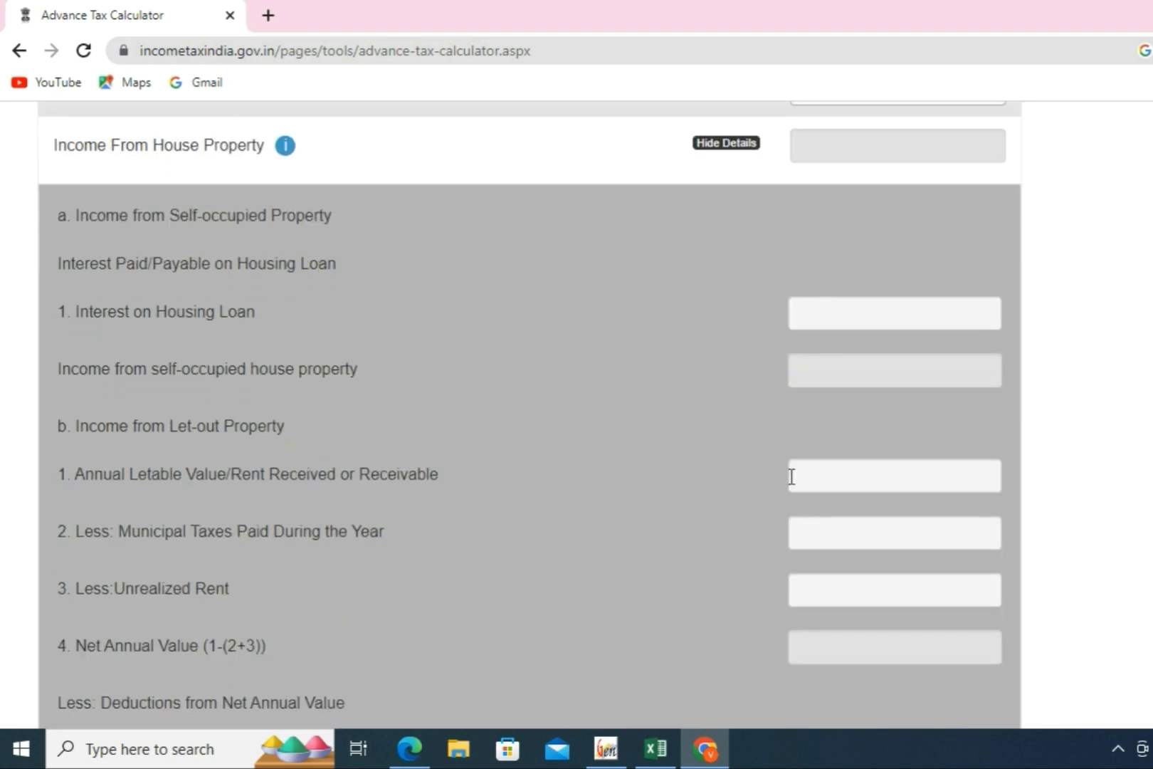
click(841, 475)
key(alt+Tab)
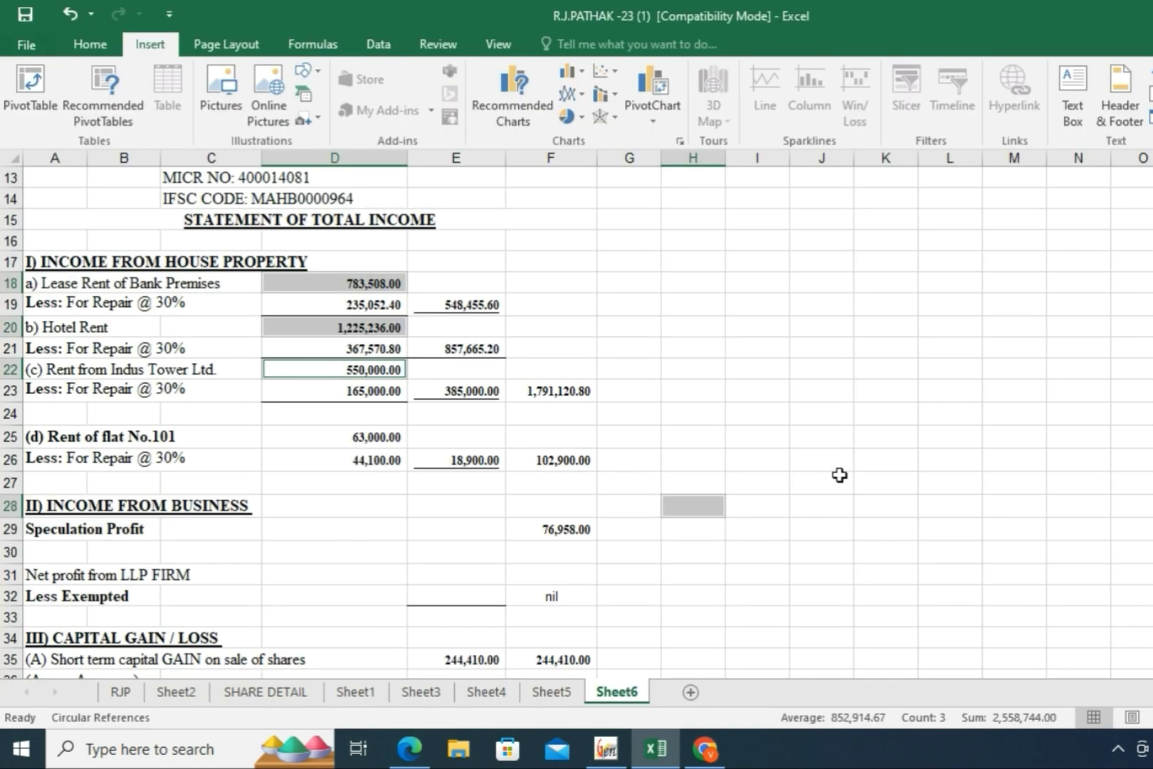
key(alt+Tab)
text(744)
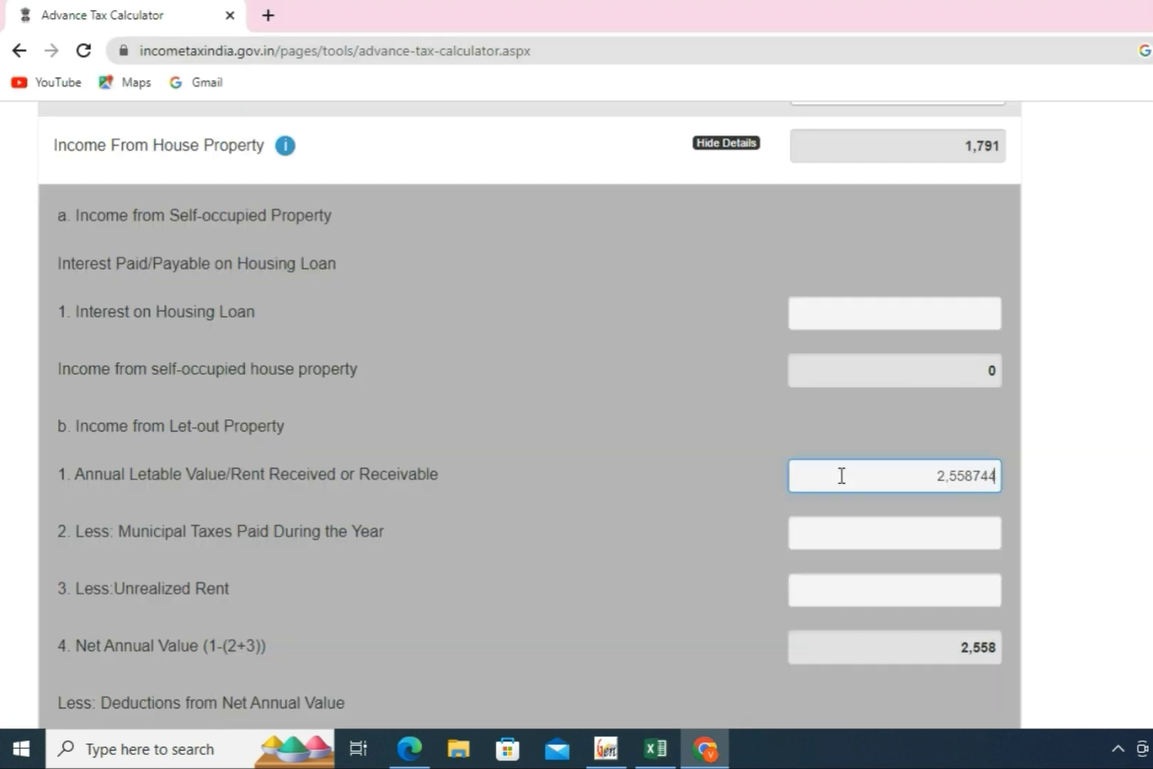
click(813, 537)
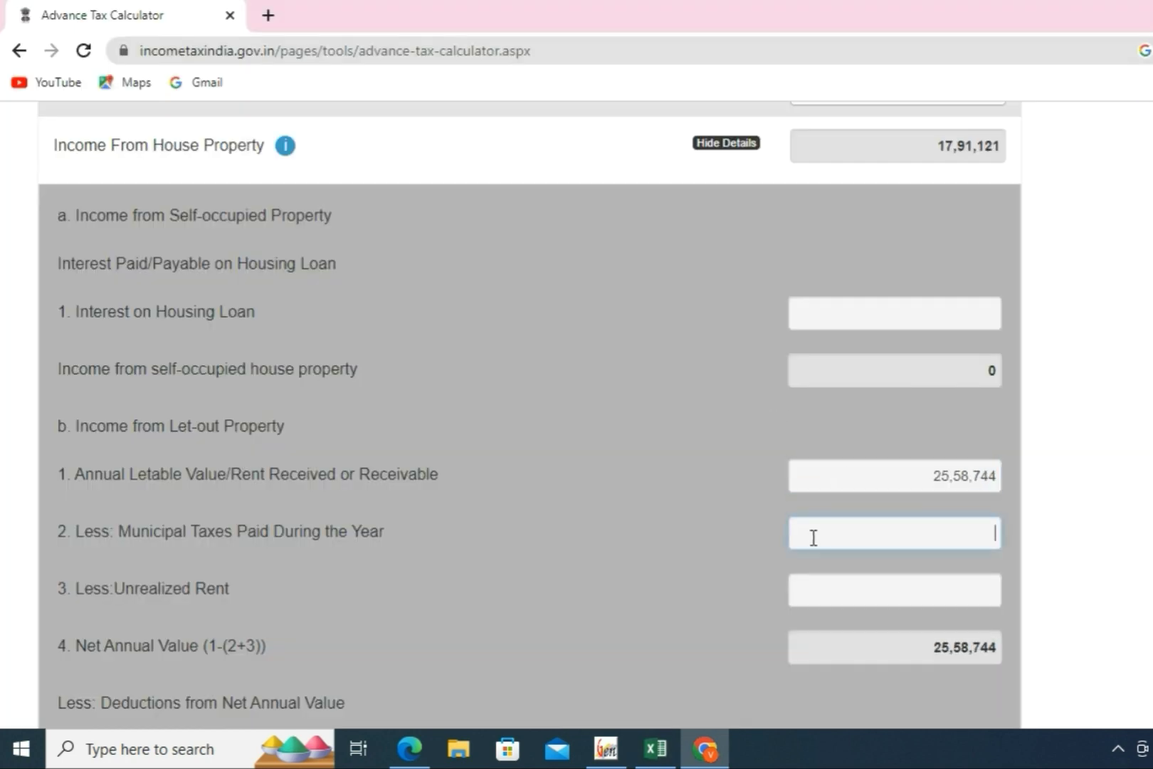
Step: Include the rent of flat No.101 in the Excel selection and set the calculator's let-out property rent received to 26,21,744
key(alt+Tab)
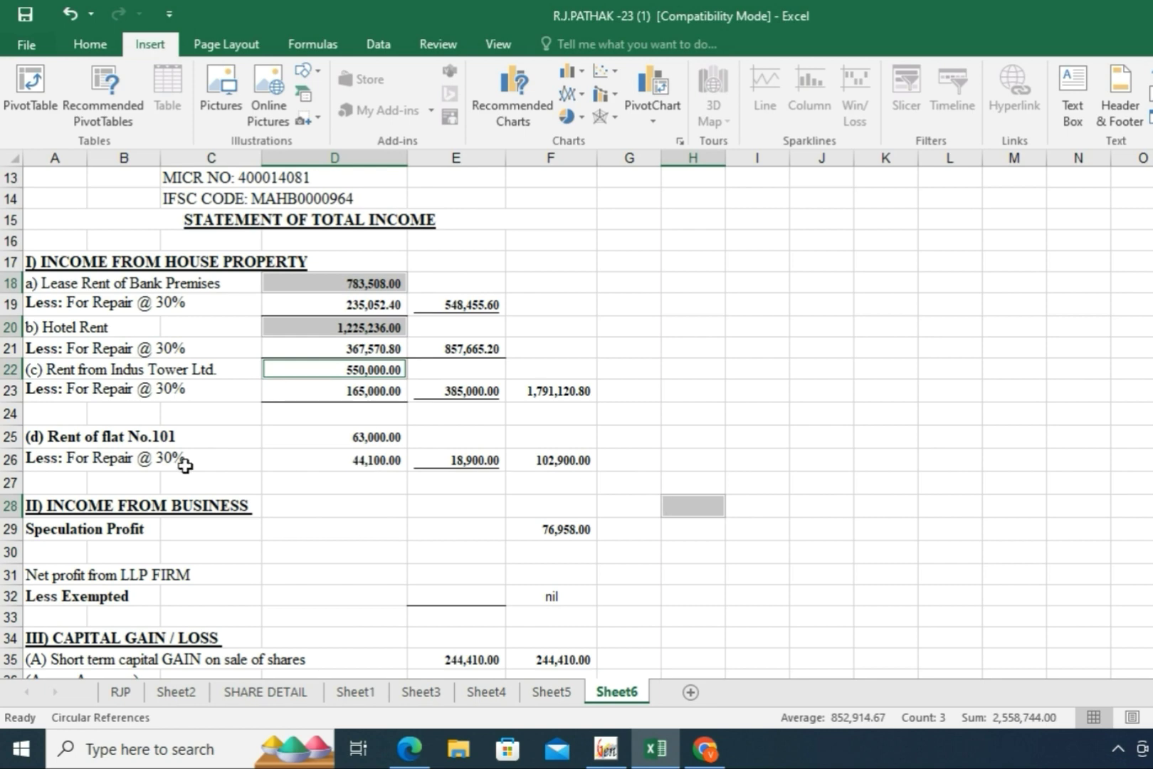
ctrl+click(350, 439)
key(alt+Tab)
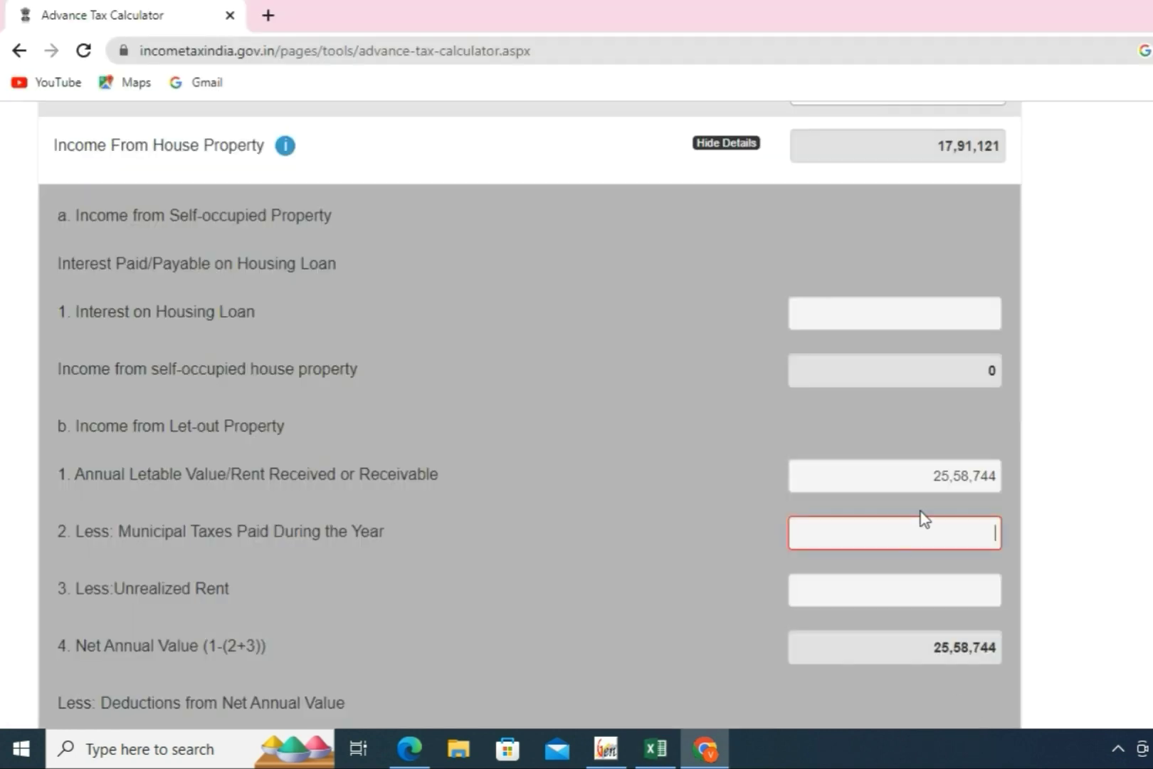
key(shift+Tab)
text(26,)
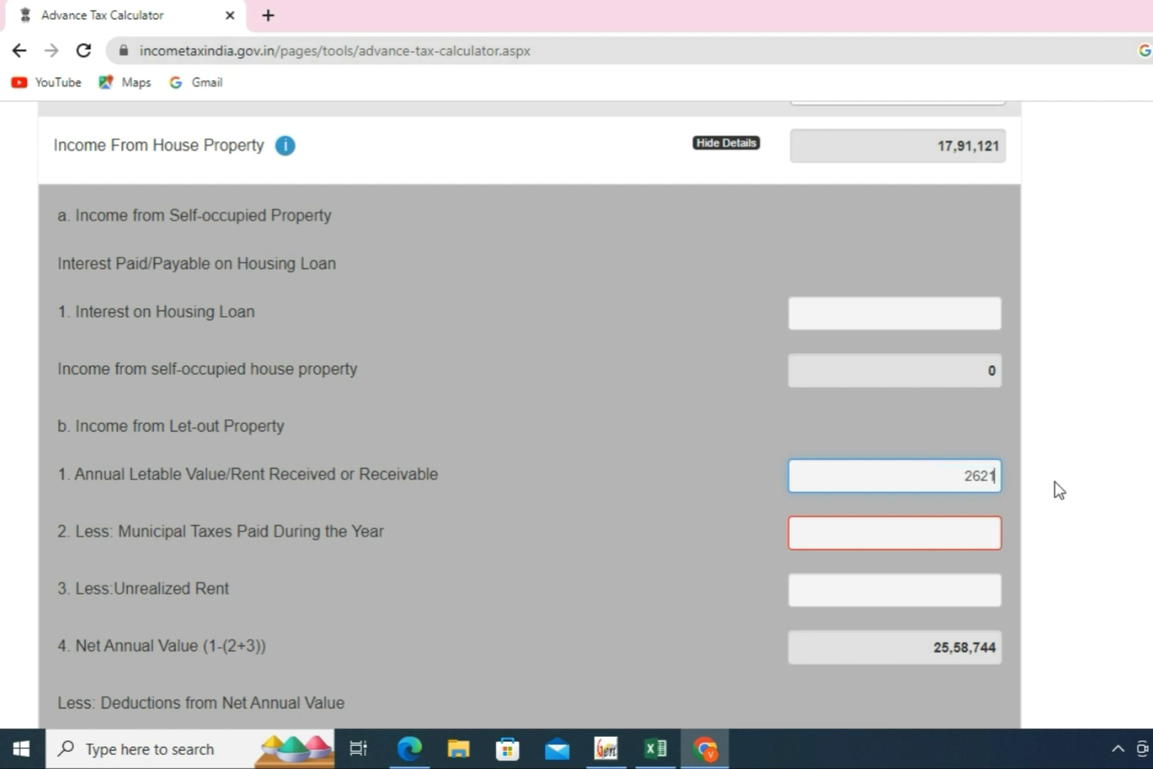
text(21,744)
click(891, 530)
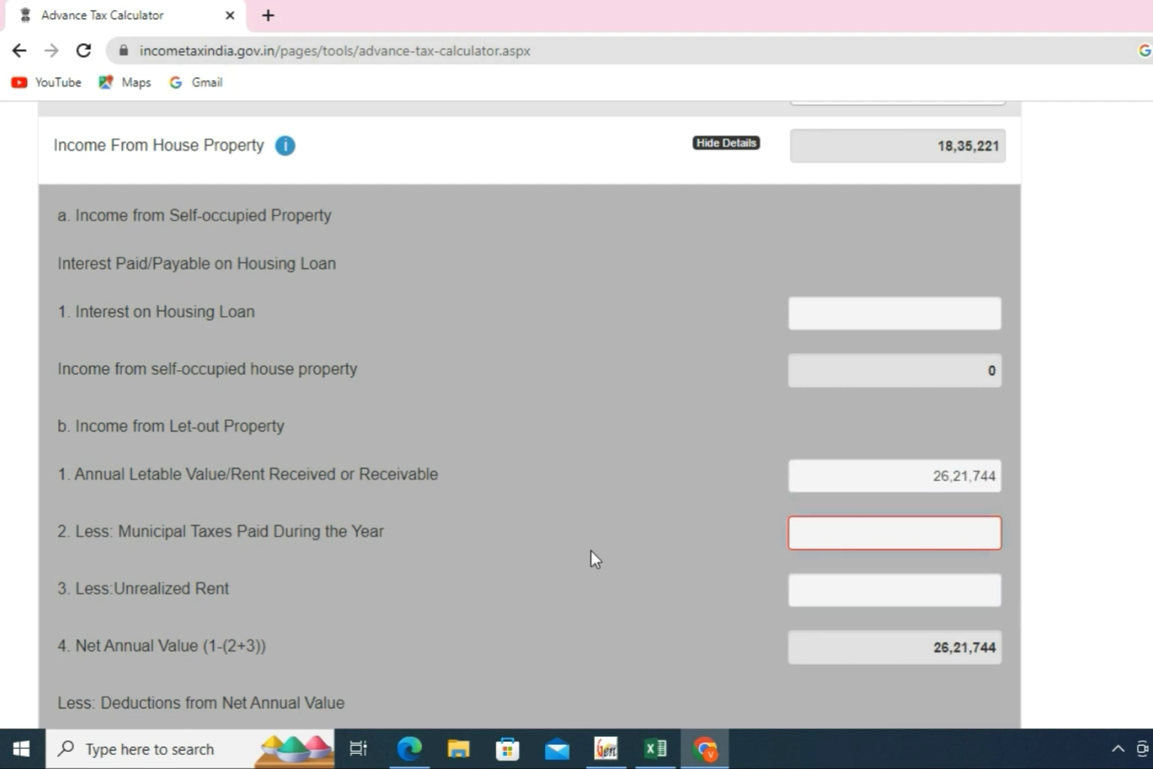
Step: Look up the speculation profit in the Excel statement and enter 76,958 as the calculator's profits and gains of business or profession
key(alt+Tab)
scroll(517, 542, down, 1)
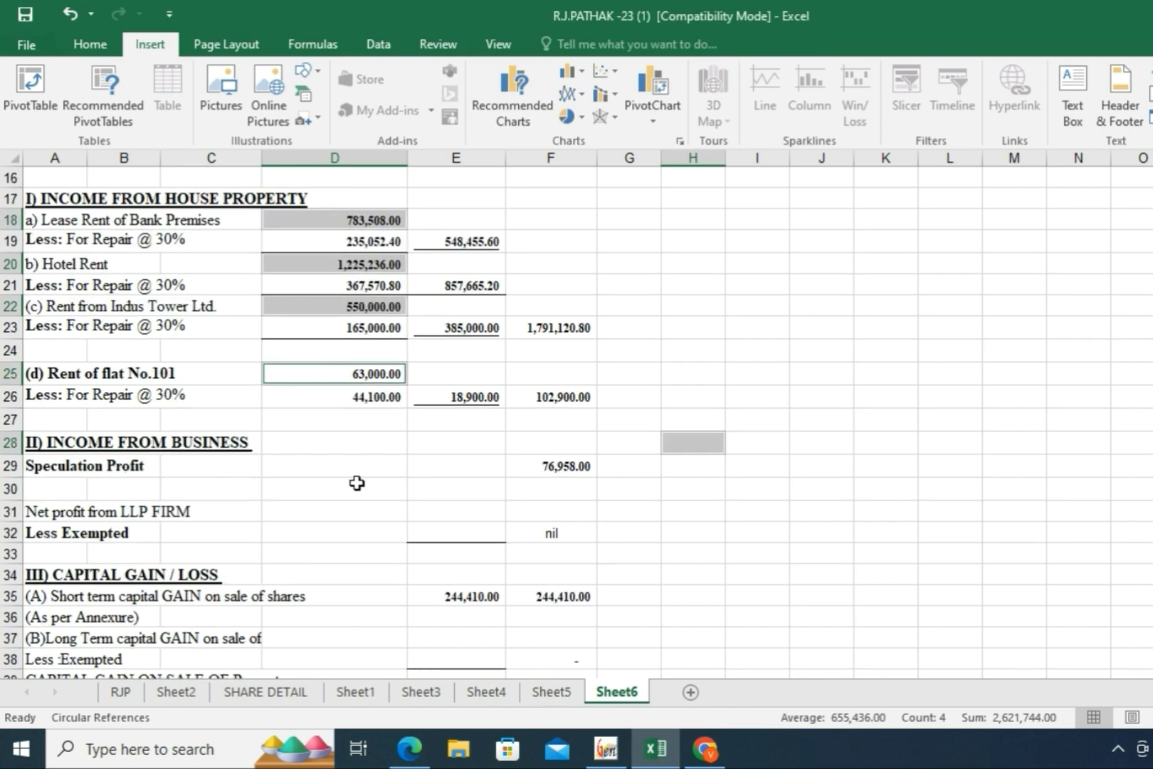
key(alt+Tab)
scroll(427, 509, down, 4)
scroll(420, 516, down, 4)
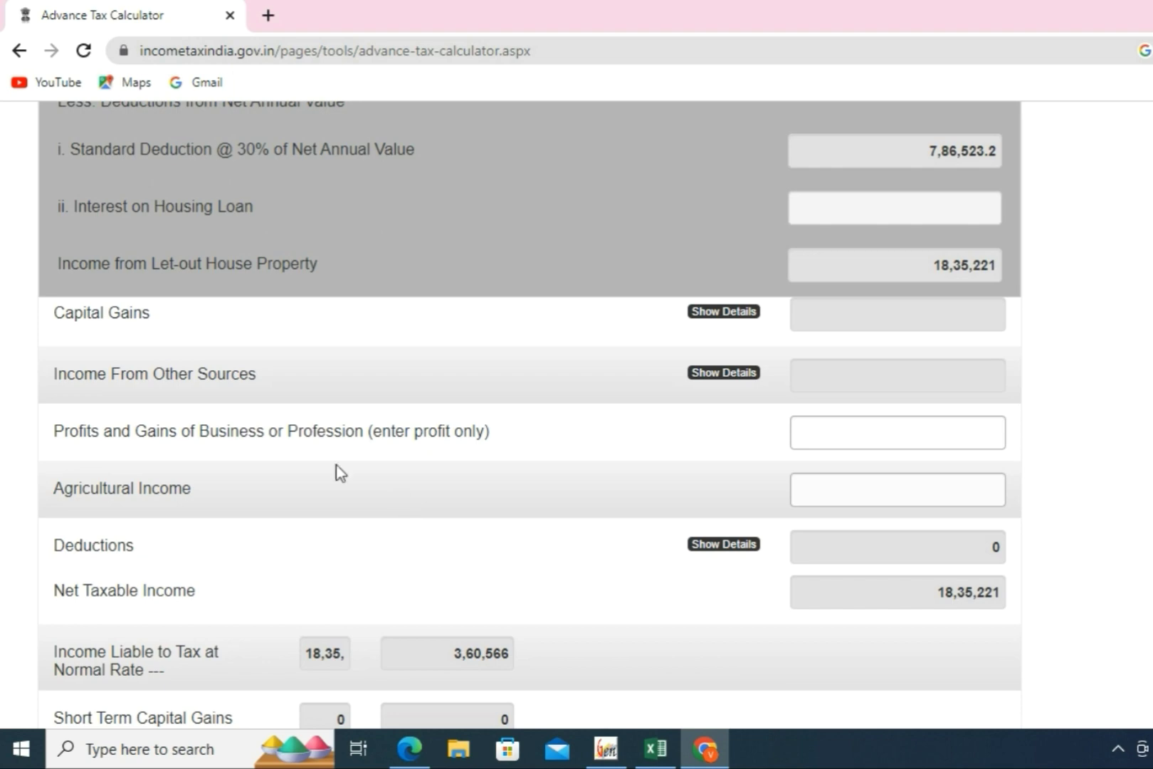
scroll(299, 456, up, 5)
scroll(256, 462, down, 5)
click(840, 440)
key(alt+Tab)
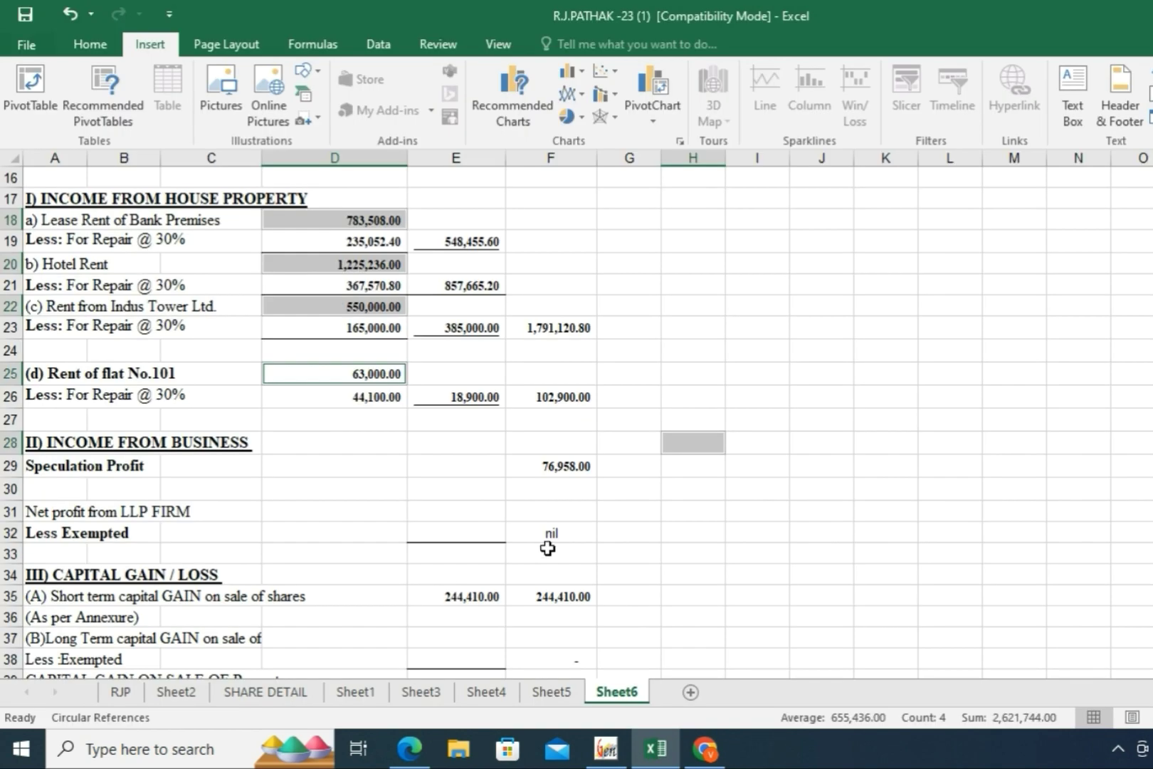
key(alt+Tab)
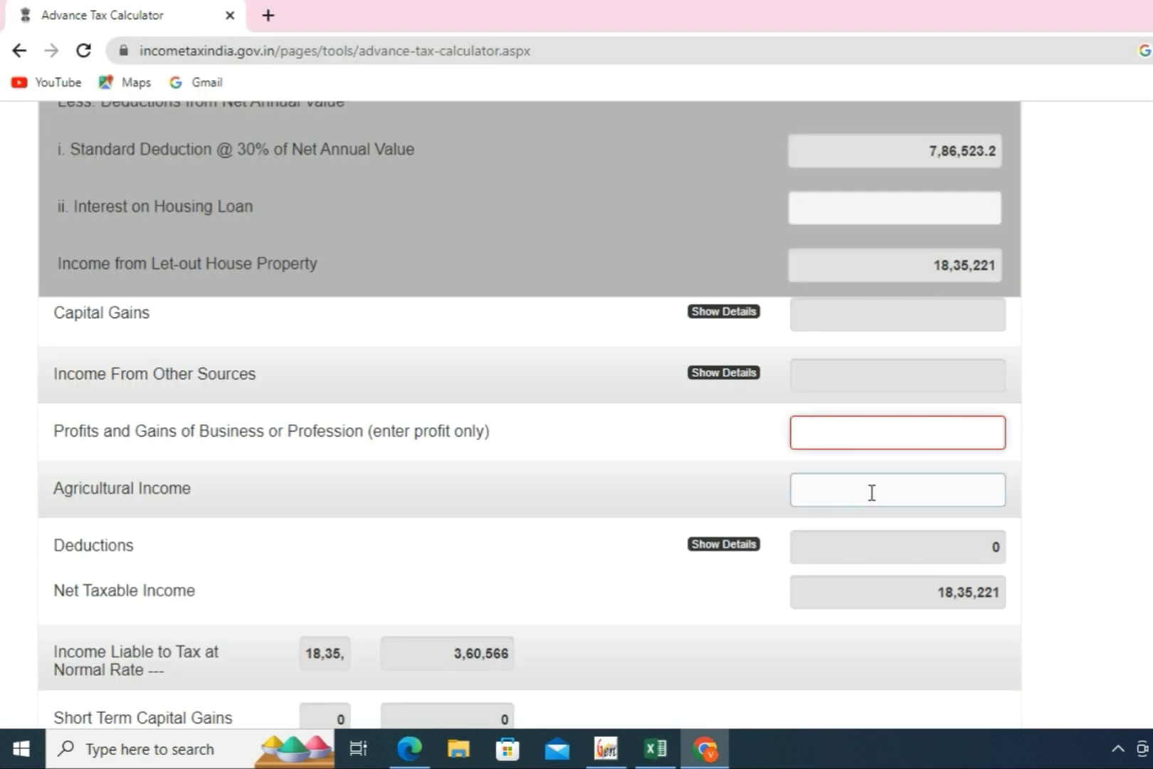
text(76,958)
Step: Enter 0 as agricultural income and expand the deductions details
click(871, 492)
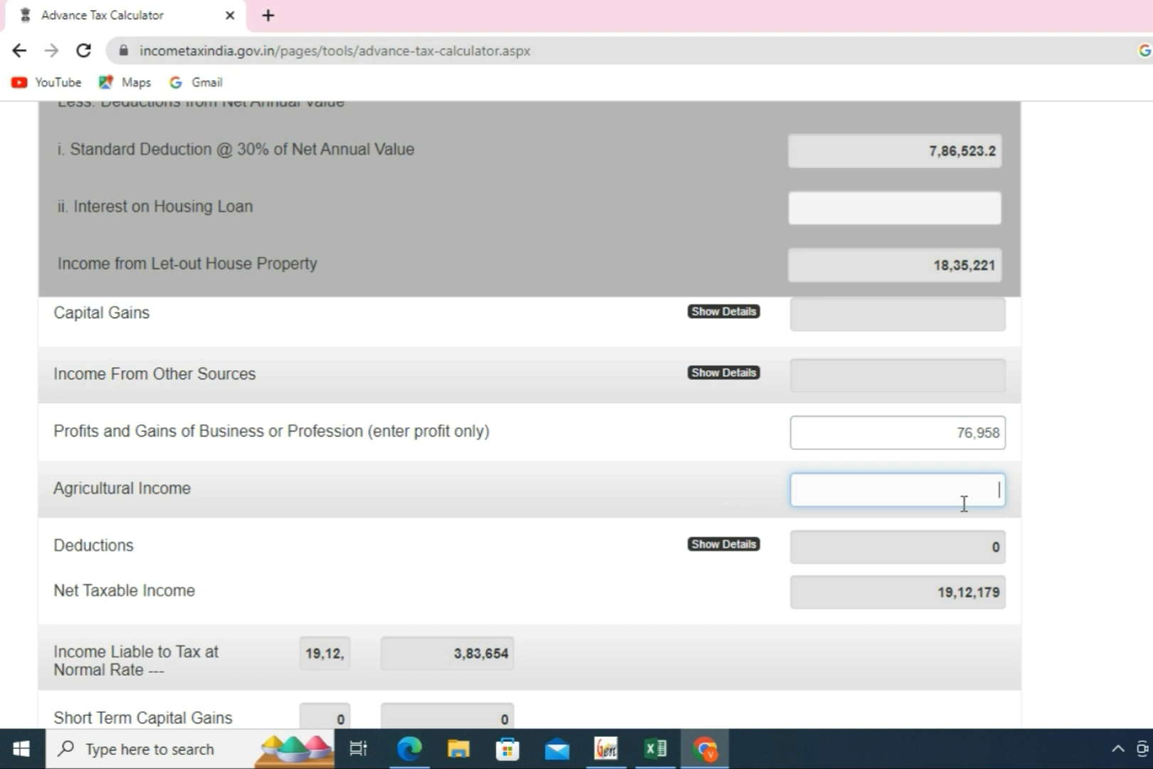
text(0)
key(Tab)
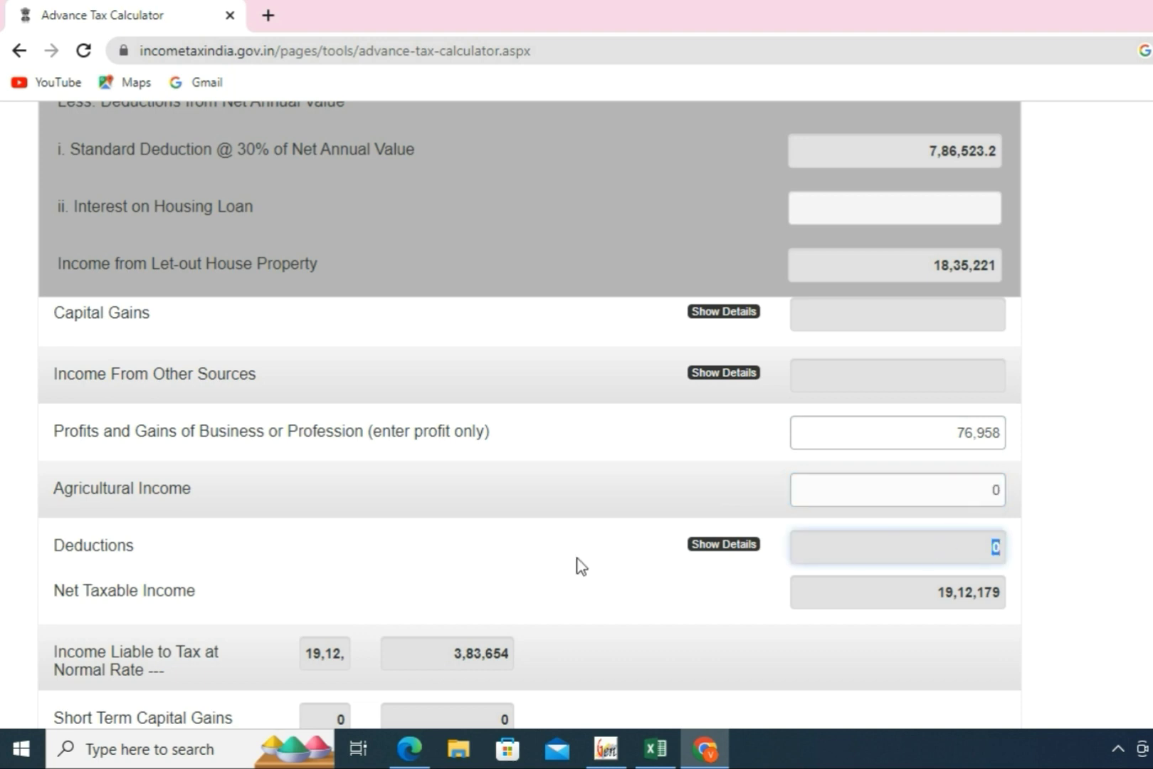
click(716, 546)
scroll(718, 556, down, 3)
Step: Check the capital gain section of the Excel statement and expand the calculator's capital gains details
key(alt+Tab)
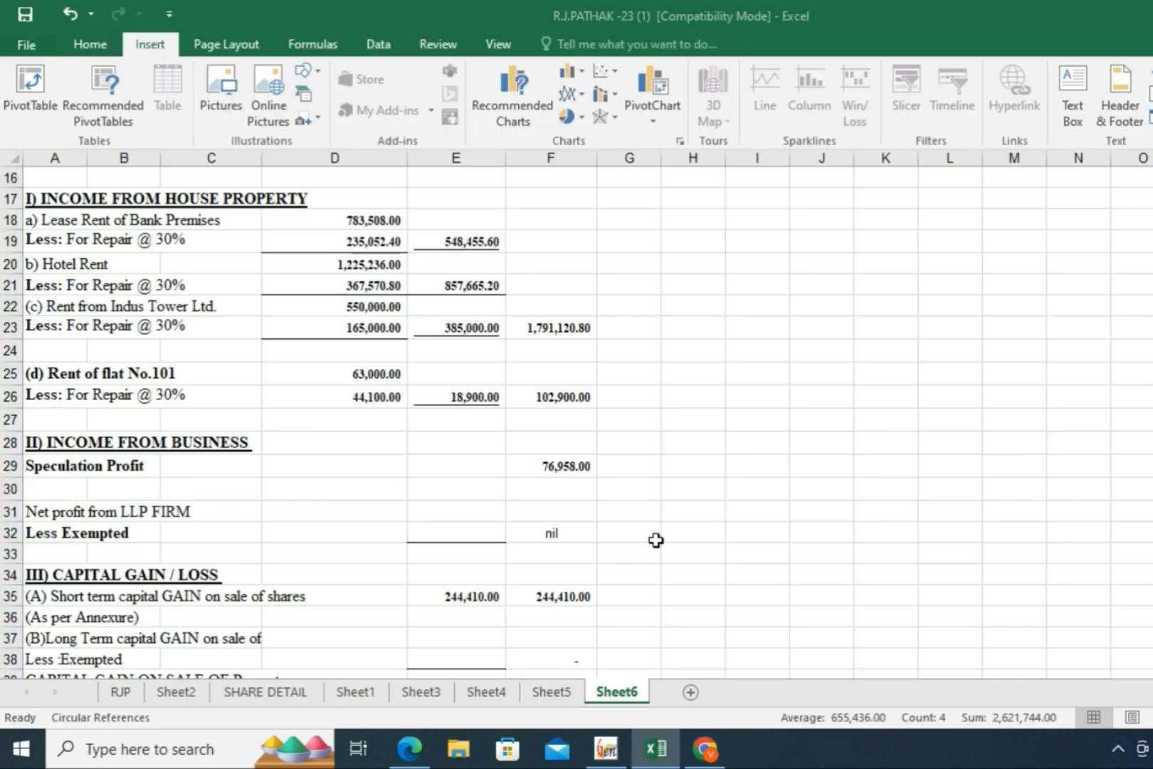
scroll(657, 541, down, 2)
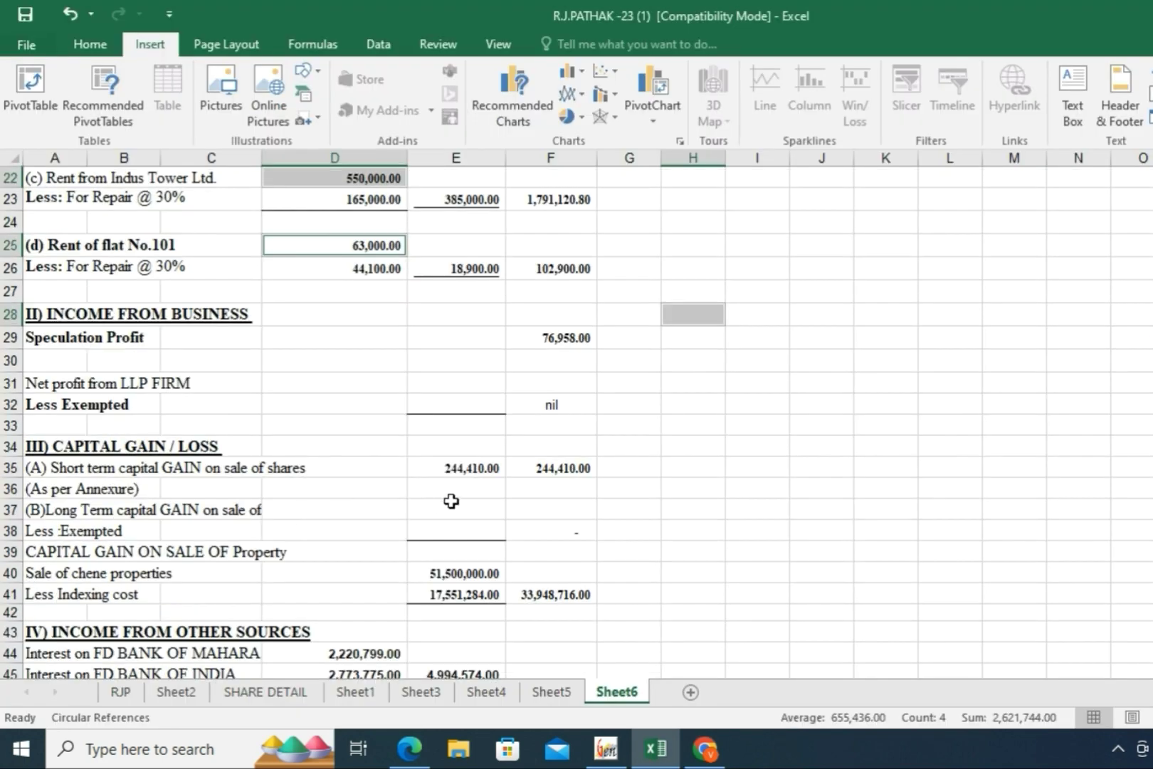
scroll(238, 464, down, 1)
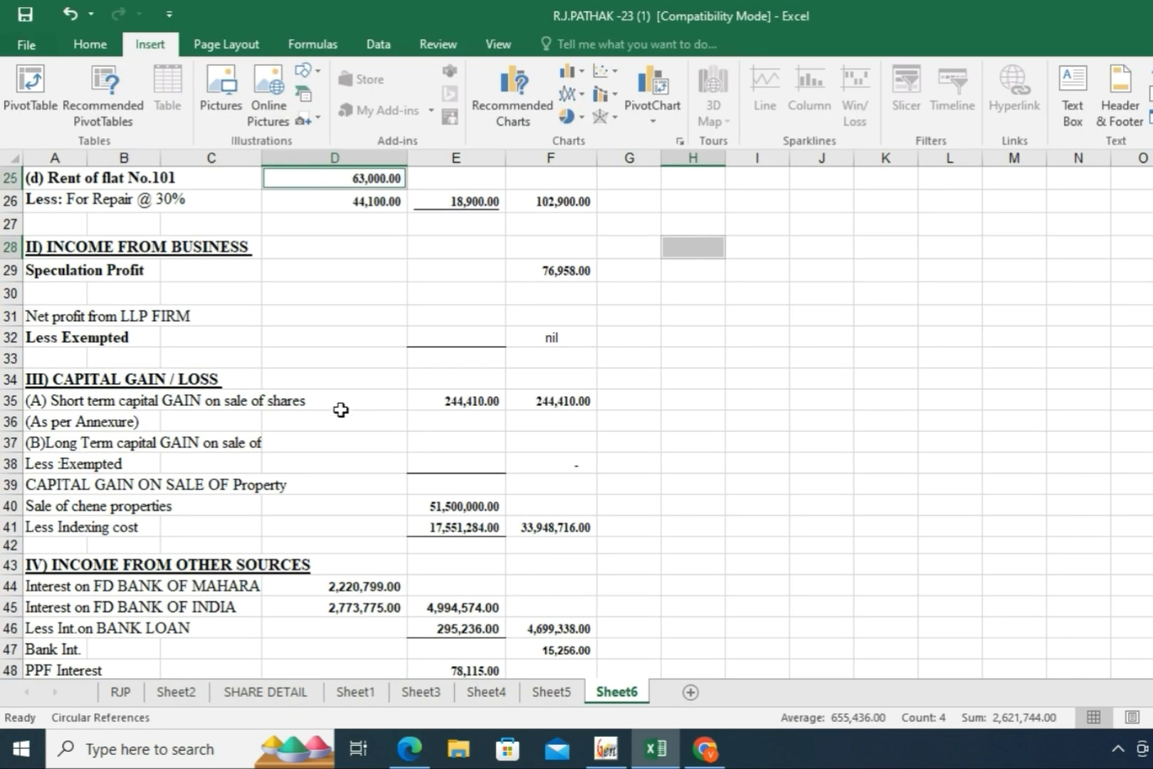
key(alt+Tab)
scroll(381, 422, up, 5)
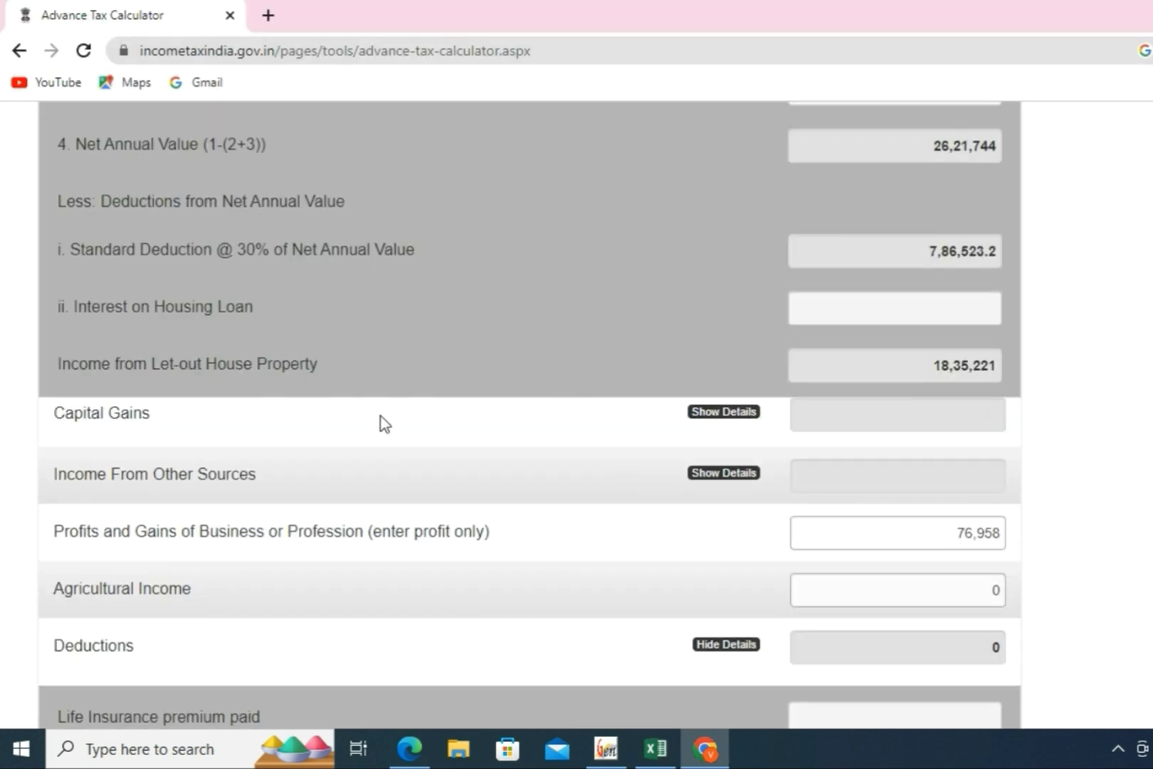
click(724, 413)
scroll(391, 526, down, 2)
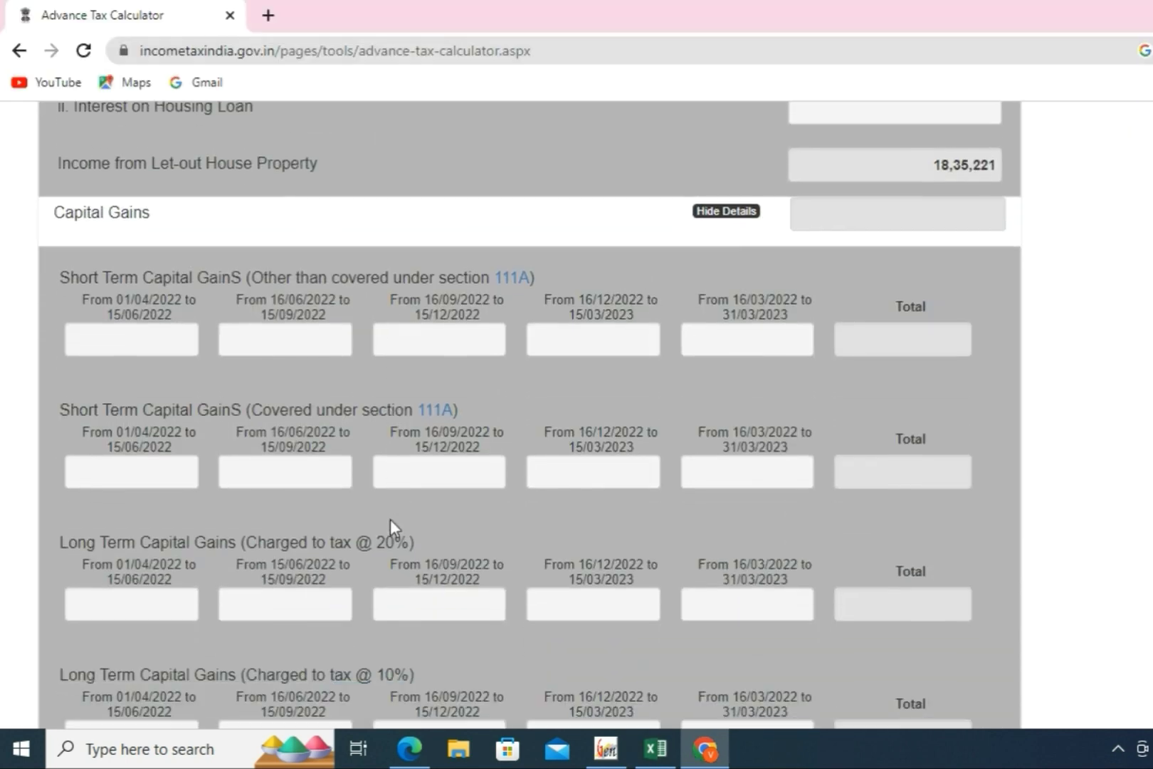
Step: Enter the SHARE DETAIL sheet's total of 12,29,729 as the 16/03/2022 to 31/03/2023 short-term capital gain not covered under section 111A
key(alt+Tab)
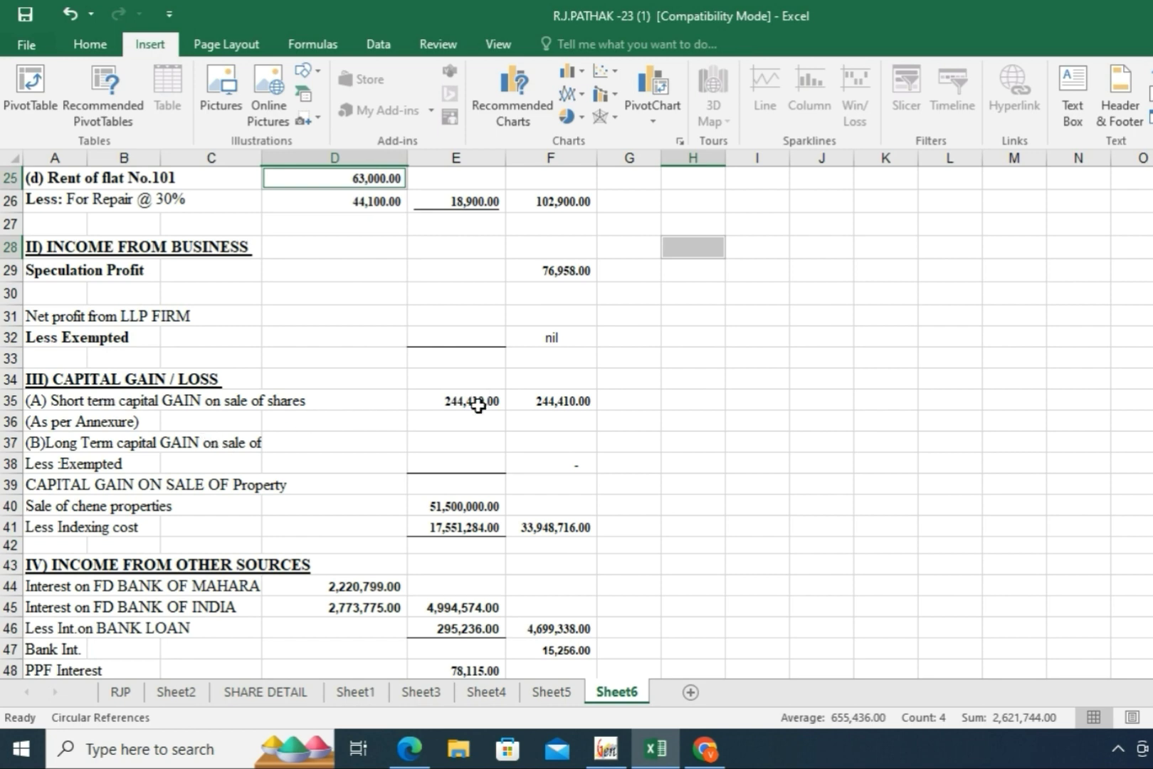
key(alt+Tab)
text(122)
key(alt+Tab)
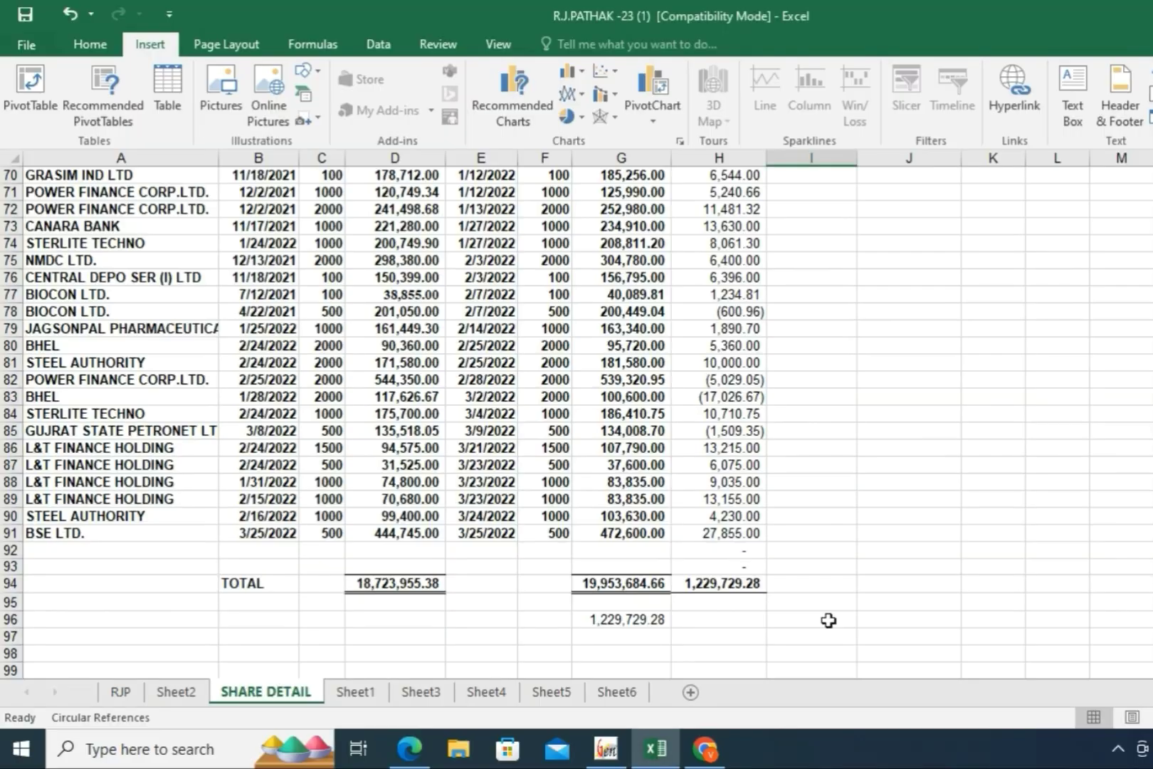
key(alt+Tab)
text(97)
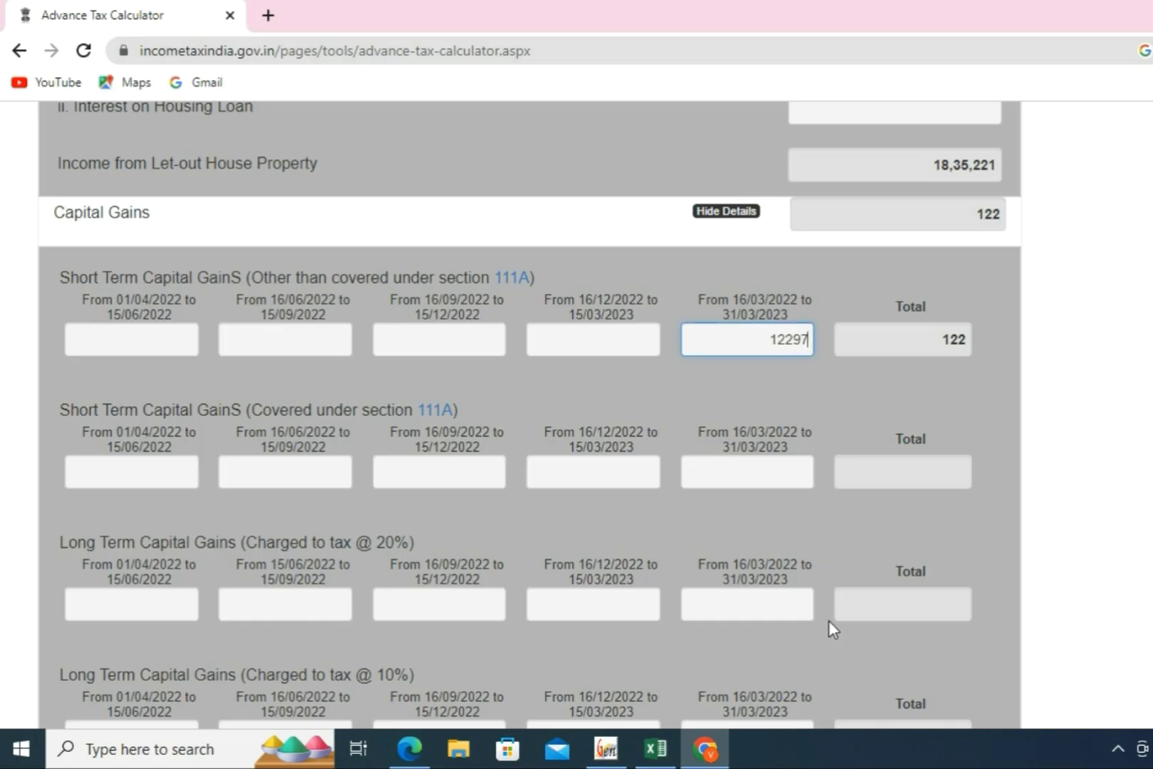
key(alt+Tab)
key(alt+Tab)
text(29)
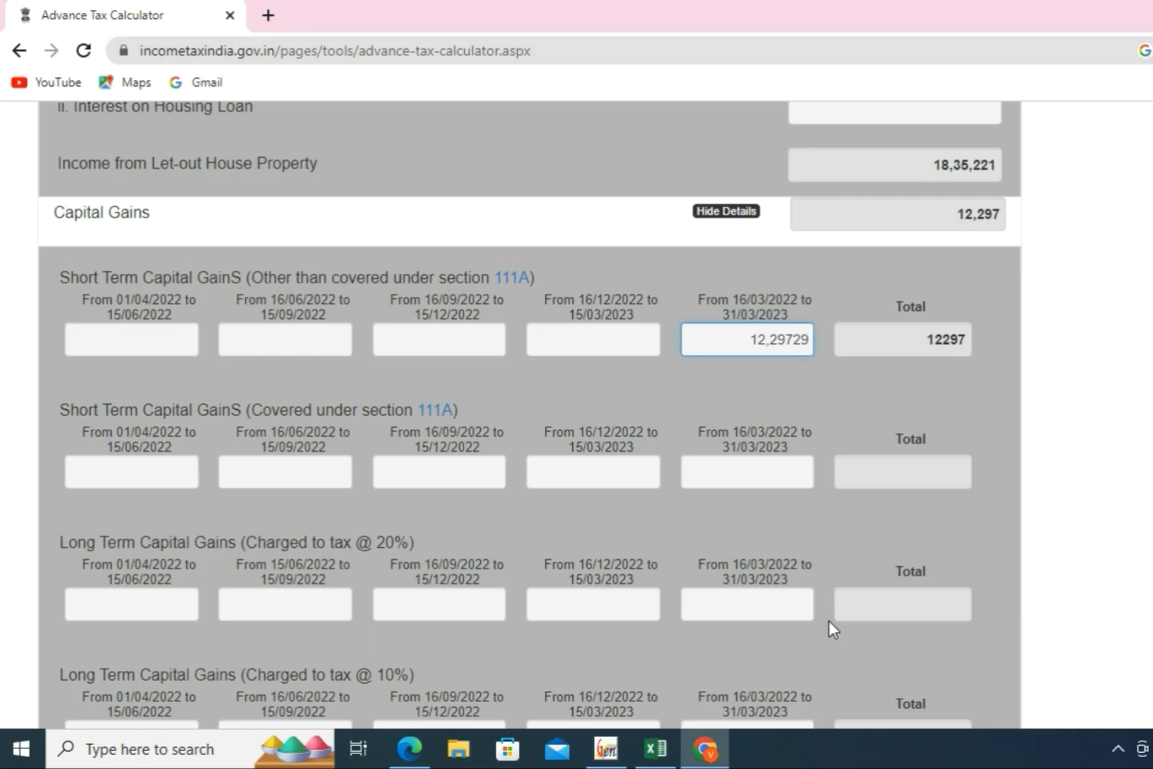
key(Tab)
Step: Using the share sale gain on Sheet6, set the last-period short-term capital gain not covered under section 111A to 2,44,410
key(alt+Tab)
click(553, 695)
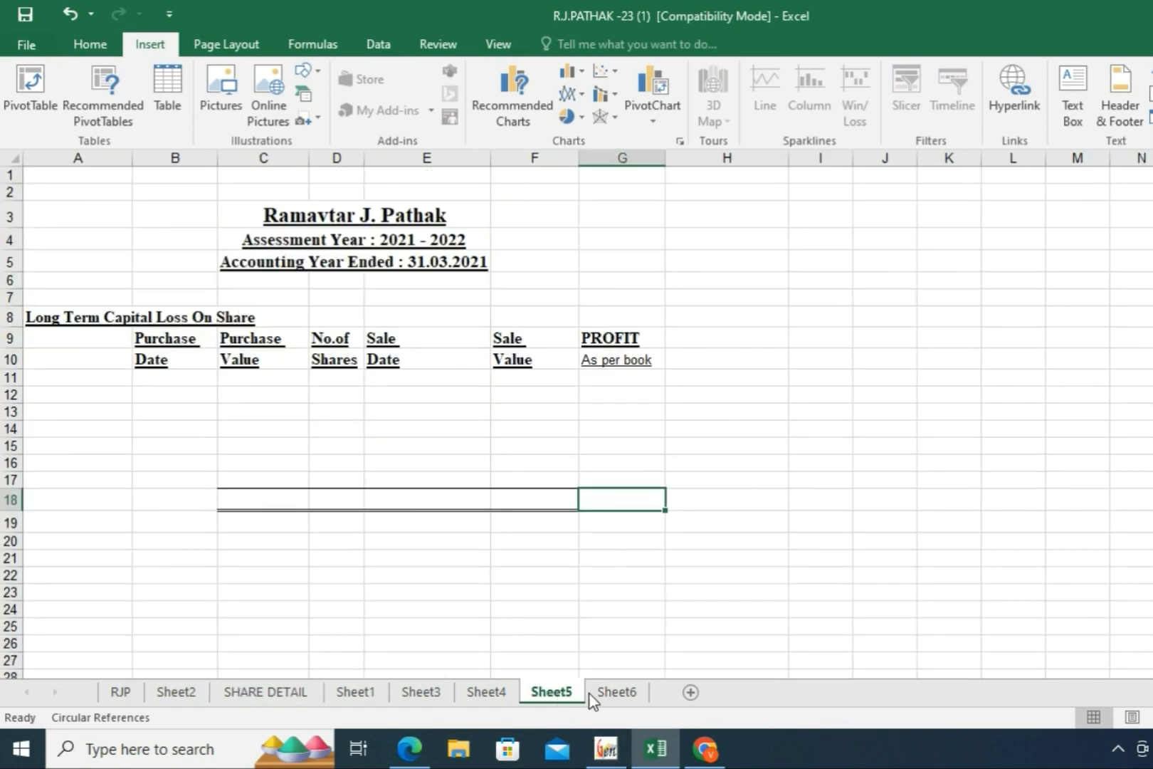
click(616, 692)
scroll(514, 558, down, 1)
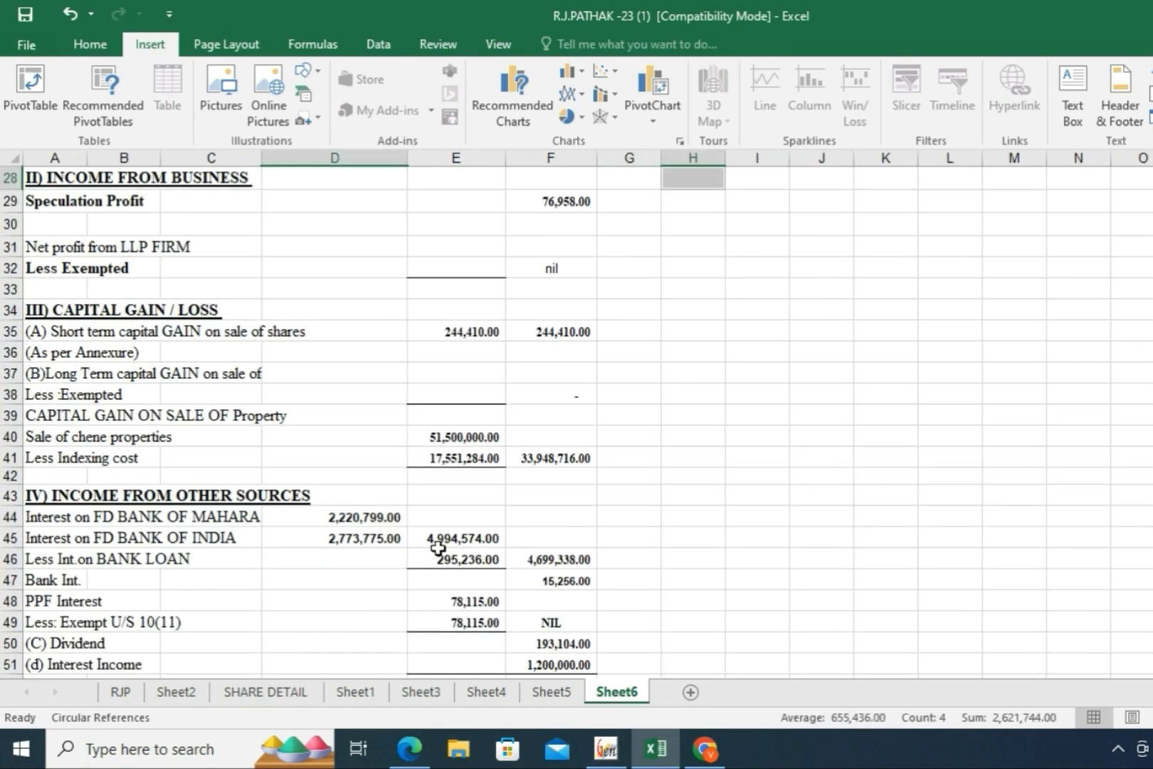
key(alt+Tab)
key(shift+Tab)
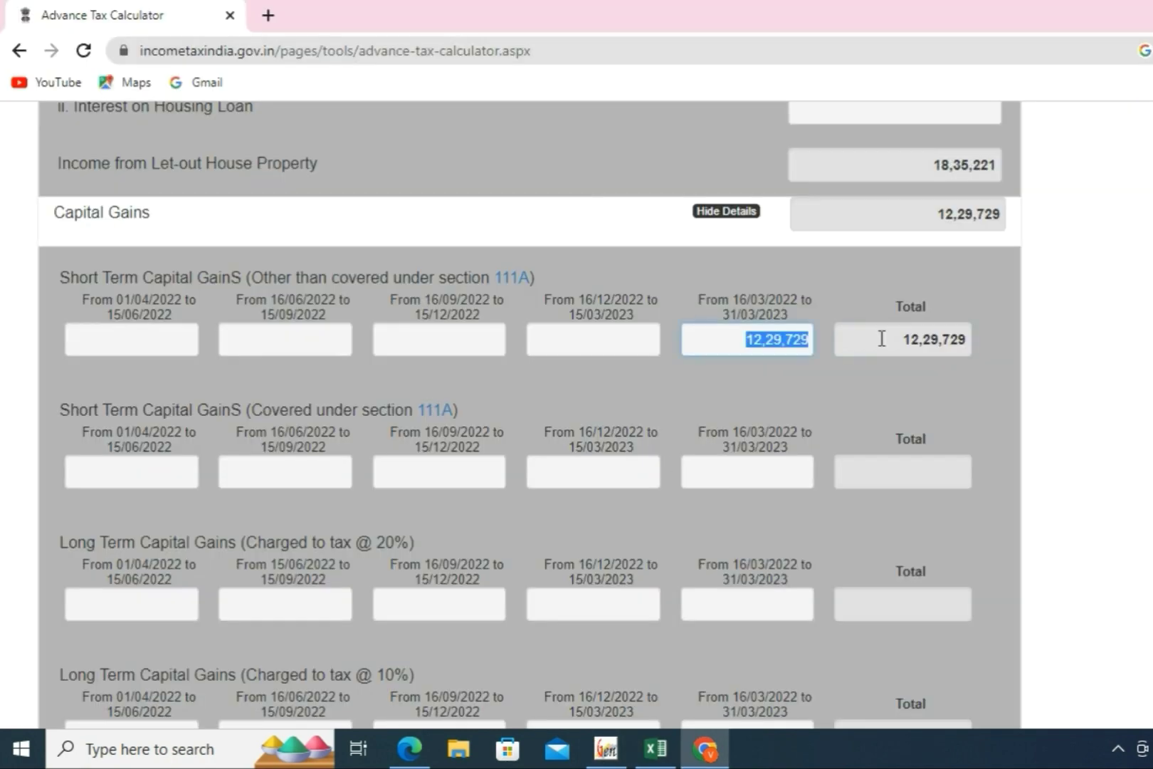
key(alt+Tab)
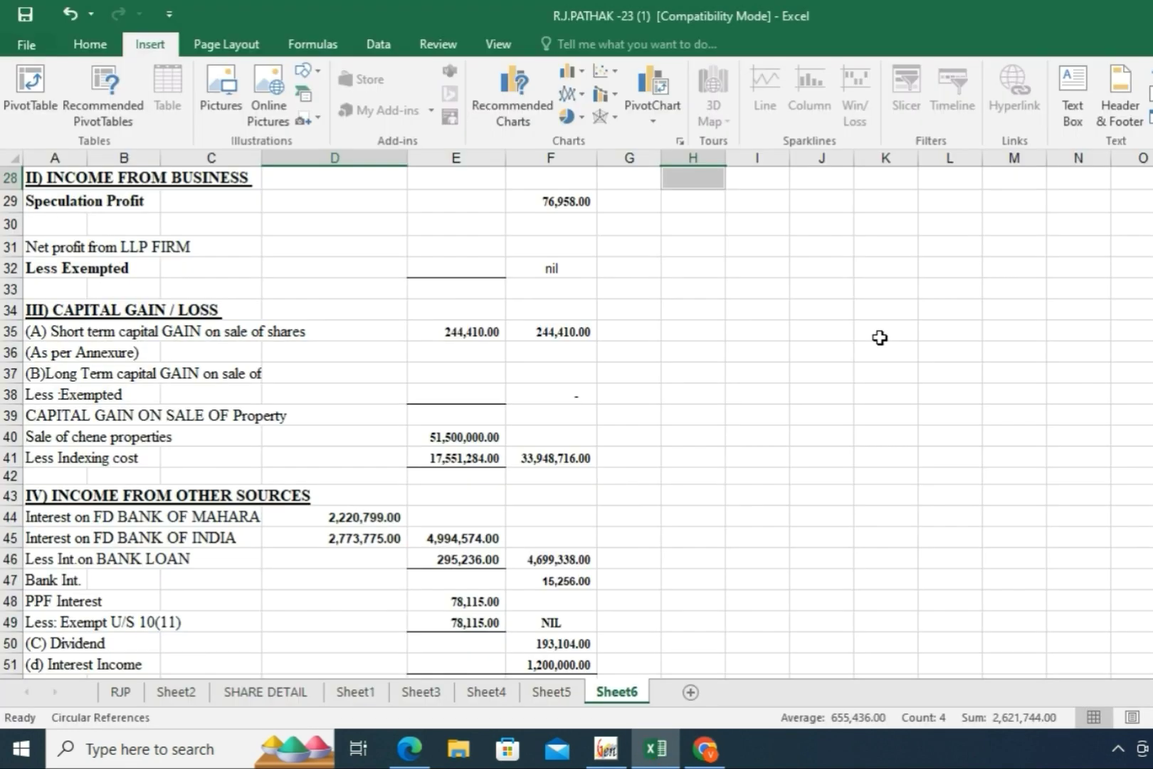
key(alt+Tab)
text(244)
key(alt+Tab)
key(alt+Tab)
text(410)
key(Tab)
Step: Enter the statement's property sale gain of 33948716 as the last-period long-term capital gain covered under section 112A
key(alt+Tab)
key(alt+Tab)
key(alt+Tab)
key(alt+Tab)
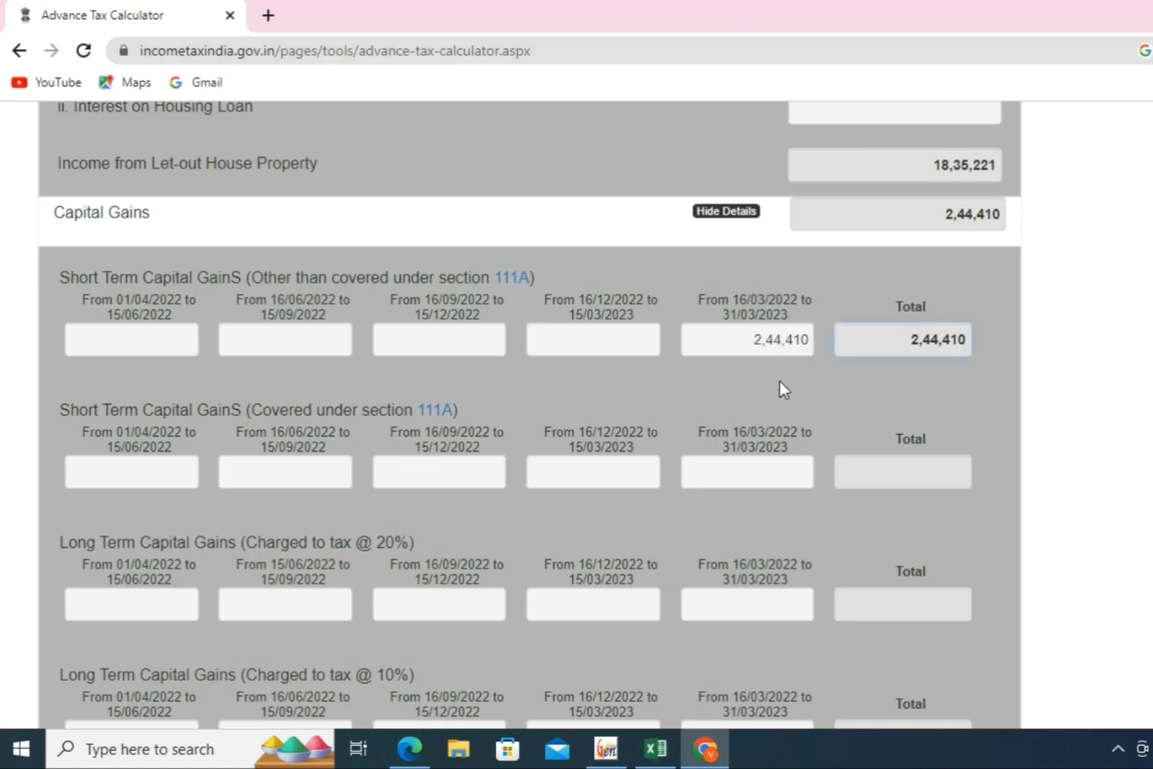
key(alt+Tab)
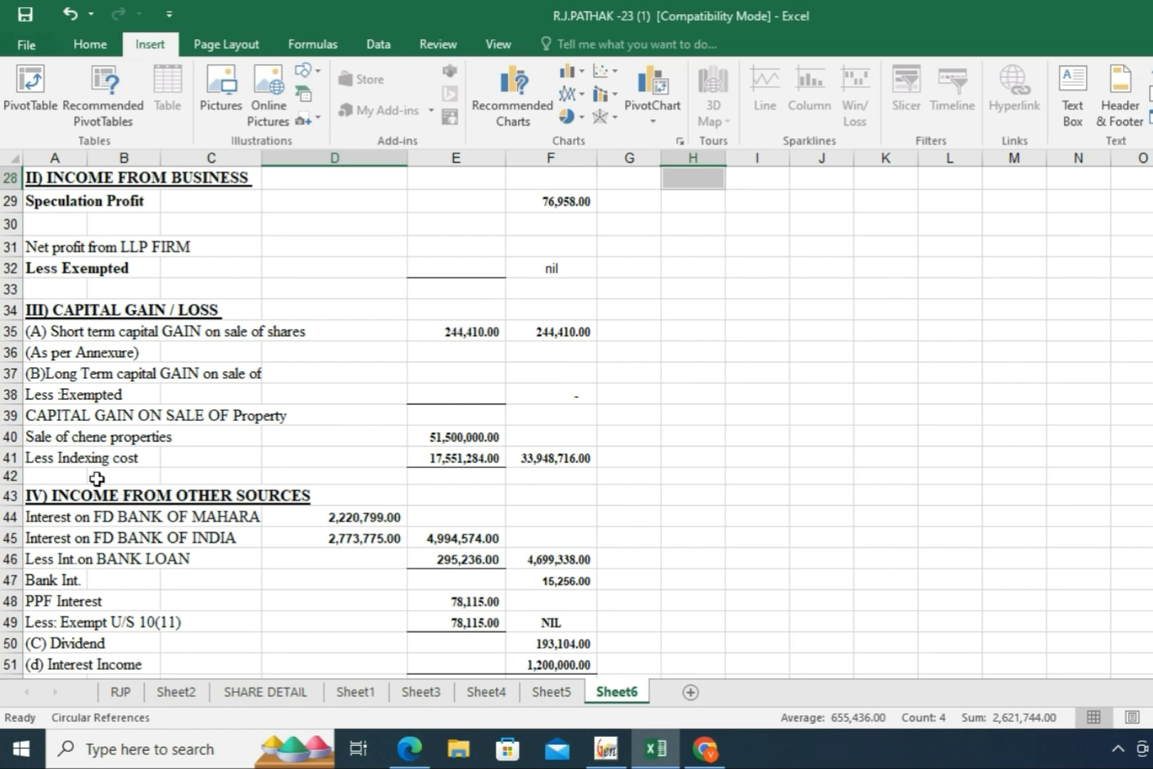
key(alt+Tab)
scroll(365, 588, down, 4)
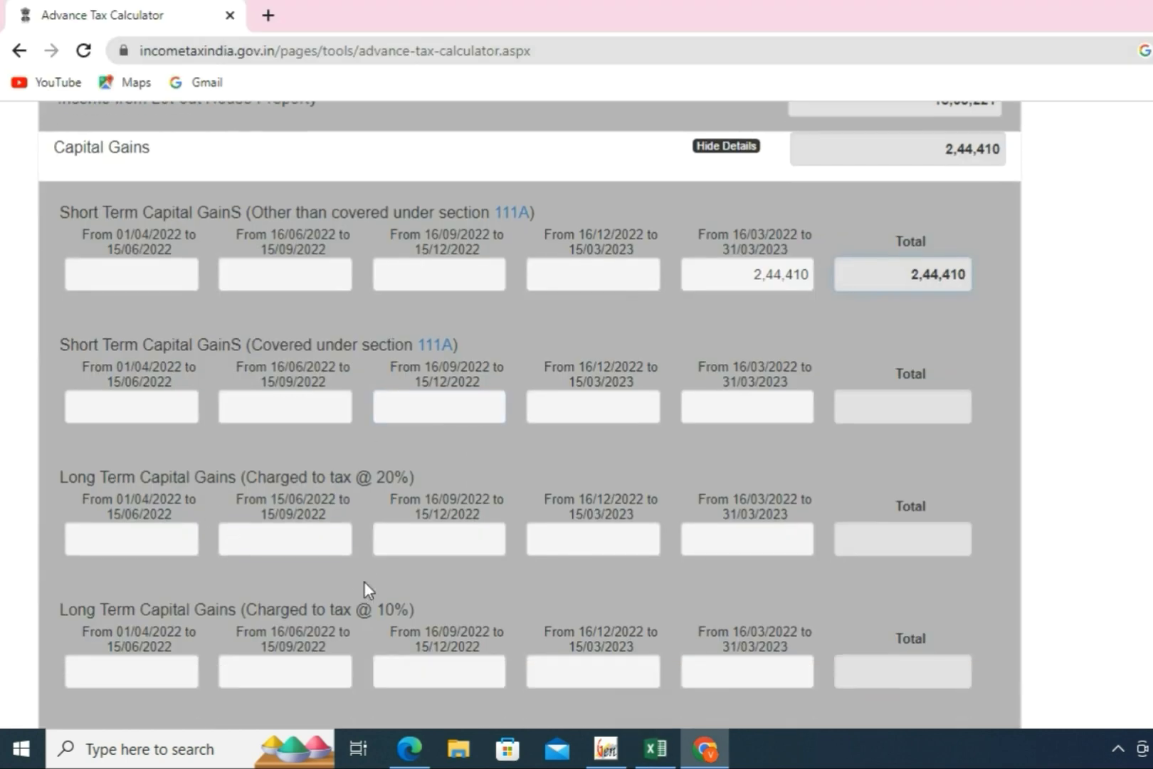
click(747, 568)
text(33948)
key(alt+Tab)
key(alt+Tab)
text(716)
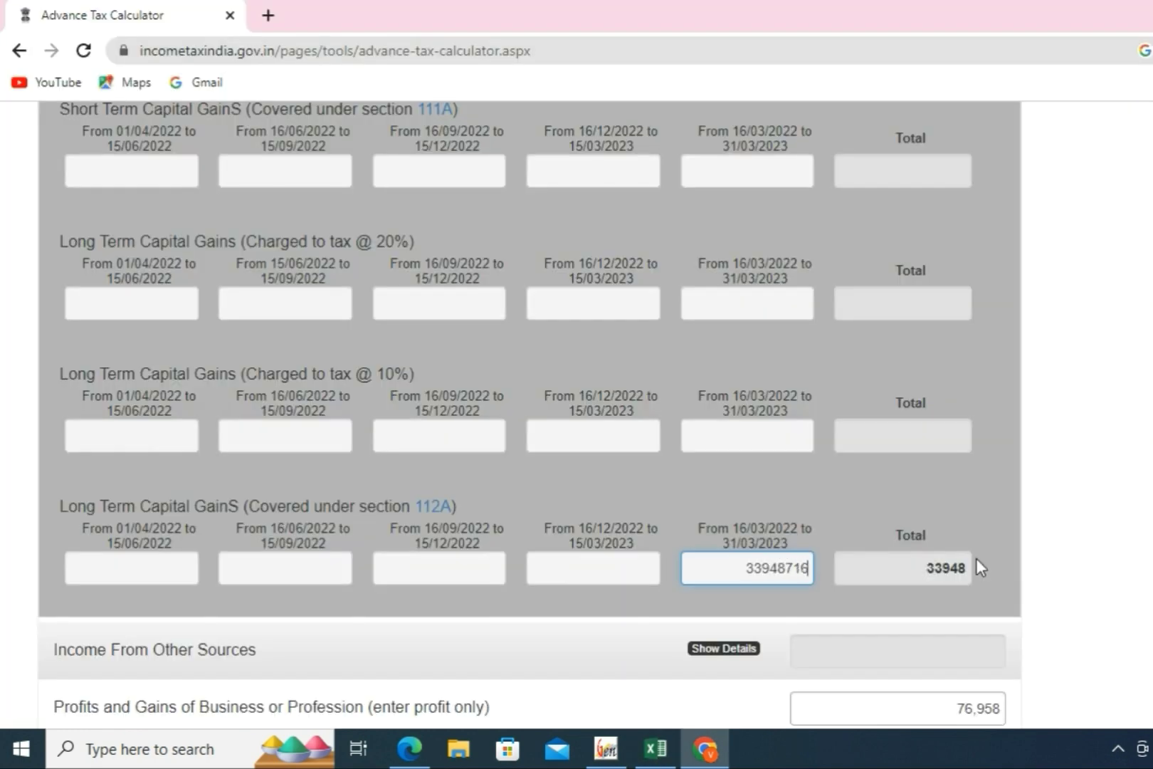
key(Tab)
Step: Recheck the property sale figures in the Excel statement and expand the calculator's details of income from other sources
key(alt+Tab)
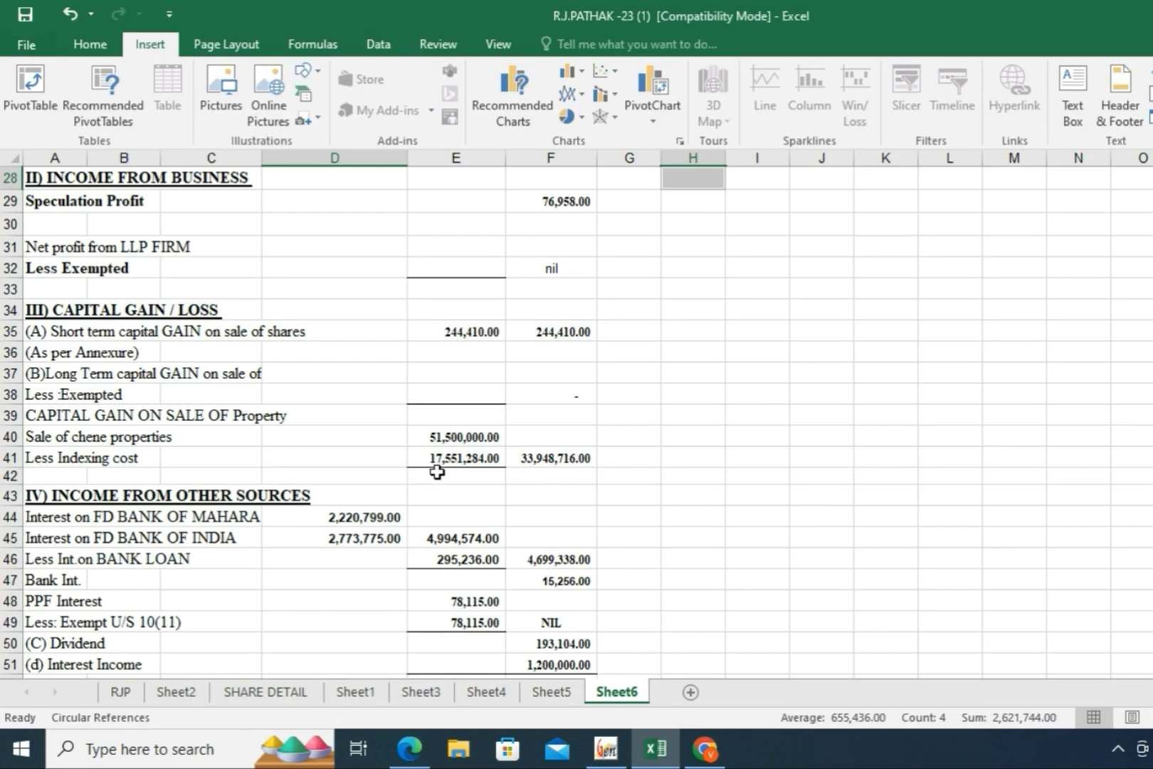
key(alt+Tab)
scroll(801, 551, down, 4)
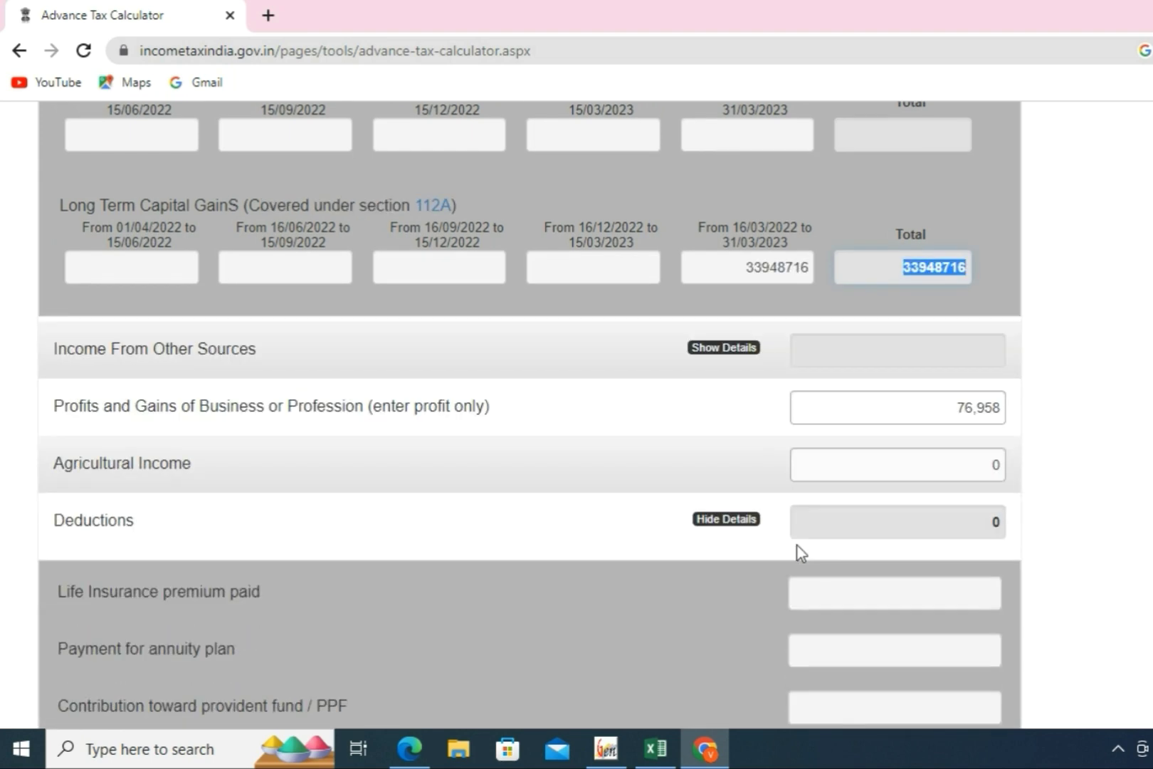
click(719, 356)
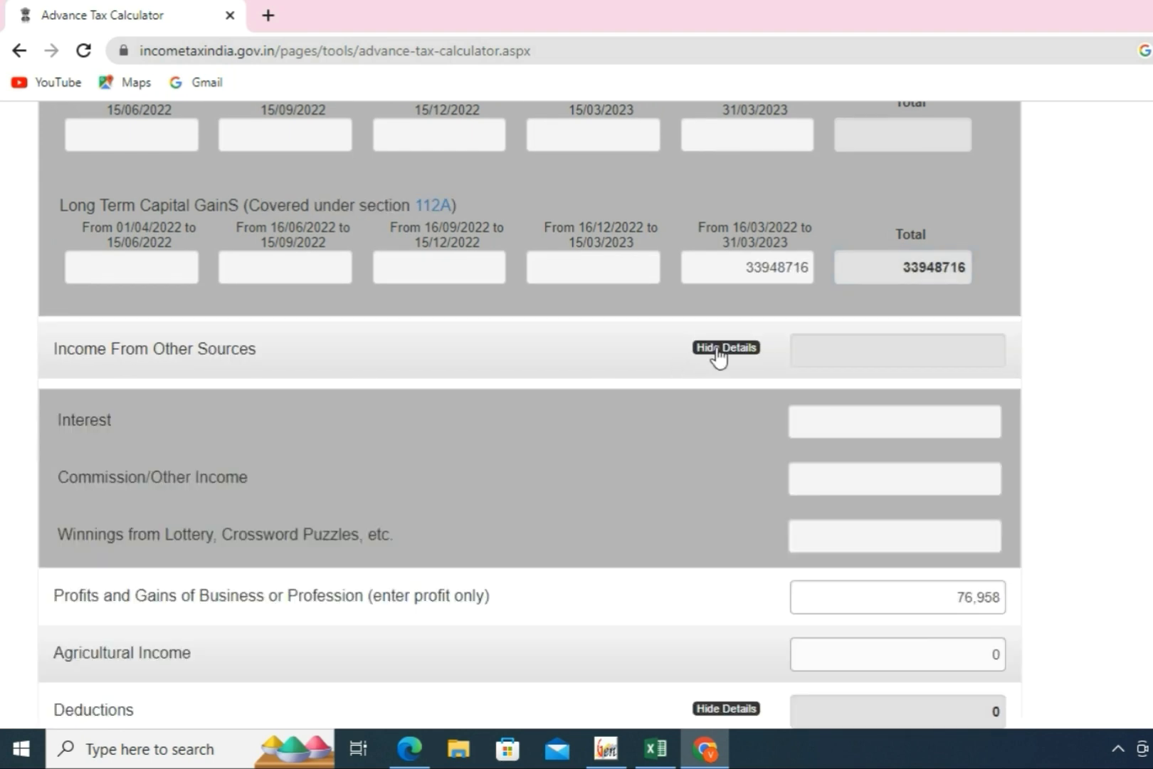
scroll(636, 392, down, 1)
Step: From the statement's other-source income, enter 59,14,594 as interest and 1,93,104 as commission or other income in the calculator
key(alt+Tab)
key(alt+Tab)
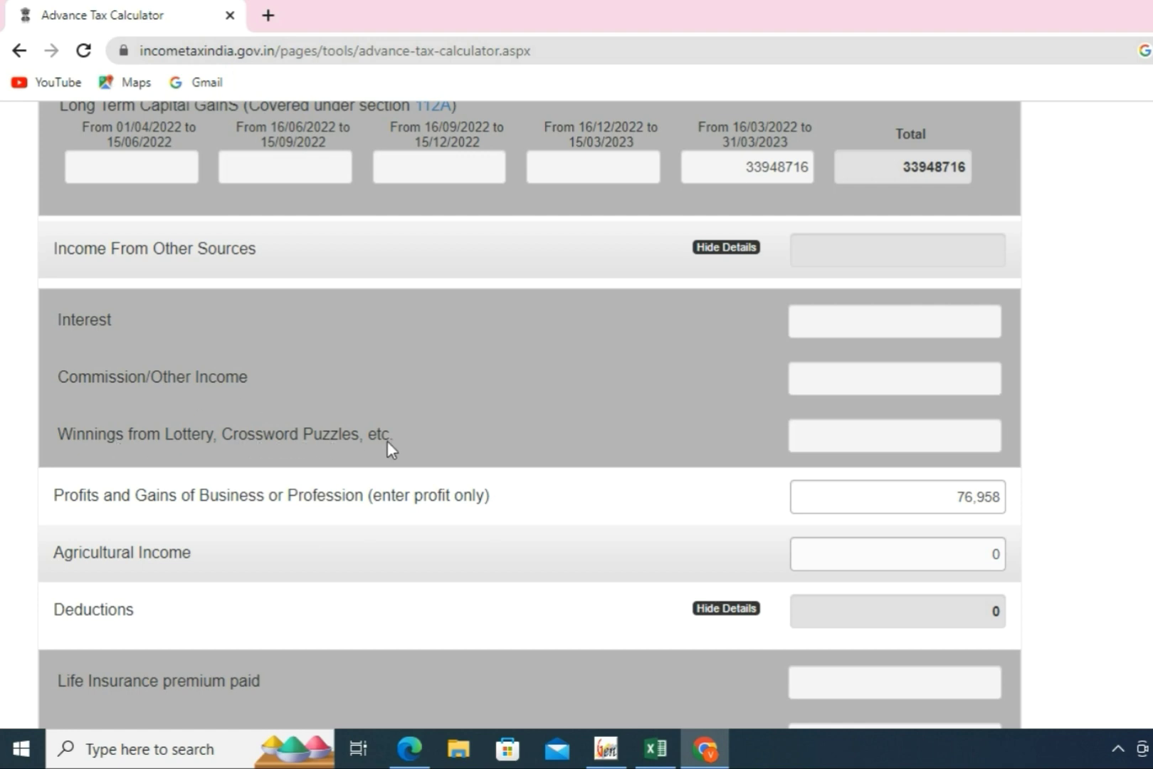
key(alt+Tab)
scroll(135, 530, down, 1)
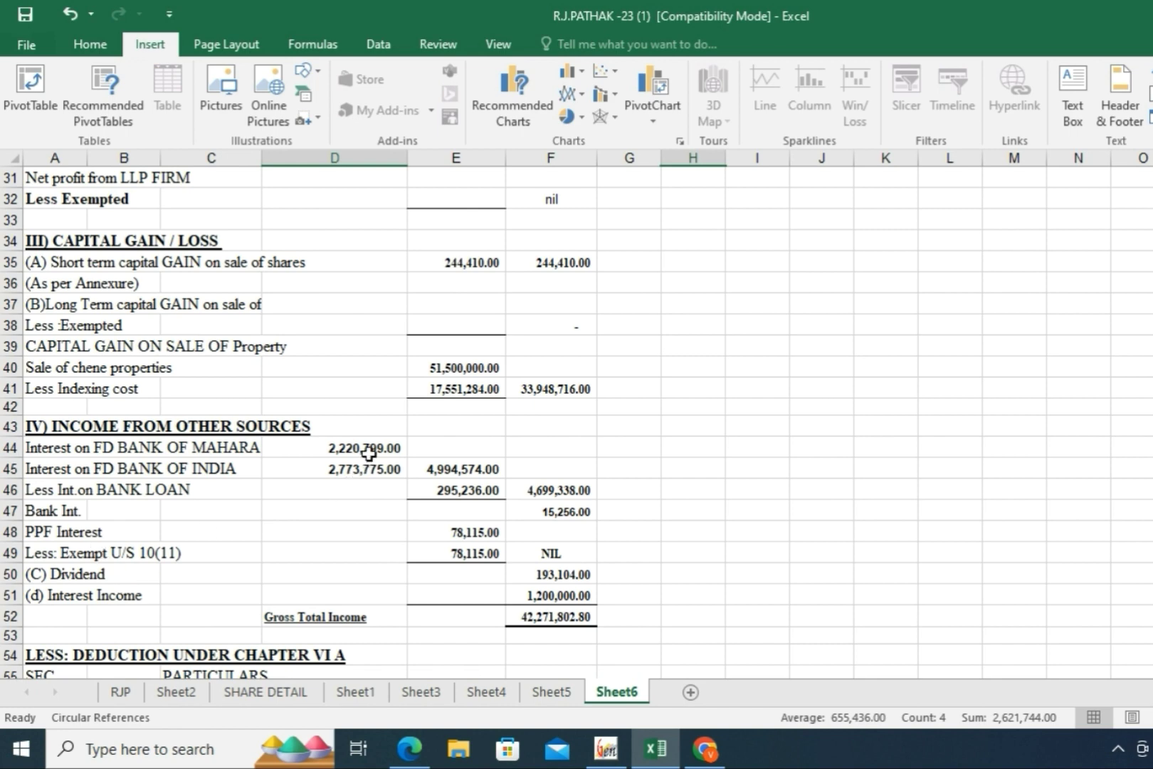
key(alt+Tab)
Step: Collapse the deductions details and review the calculator's taxable income and tax lines alongside the statement's Chapter VI-A deductions
click(732, 409)
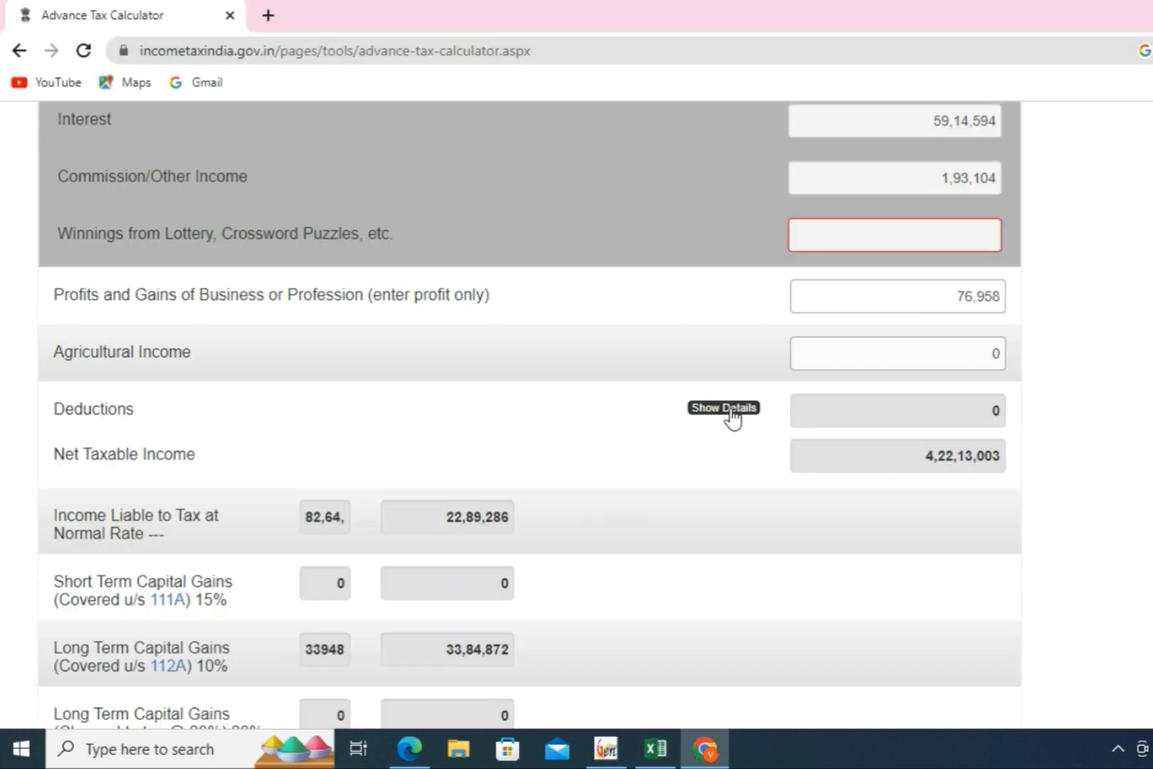
scroll(730, 448, down, 1)
scroll(730, 453, down, 2)
key(alt+Tab)
scroll(489, 533, down, 4)
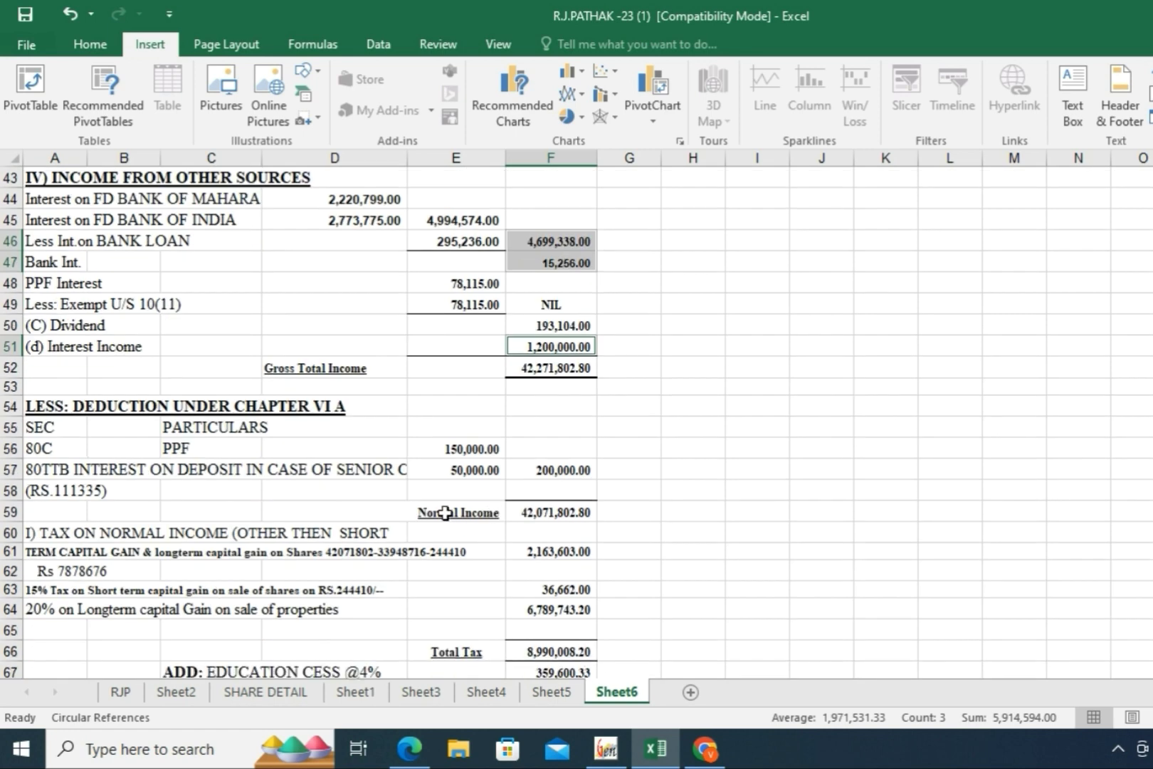
key(alt+Tab)
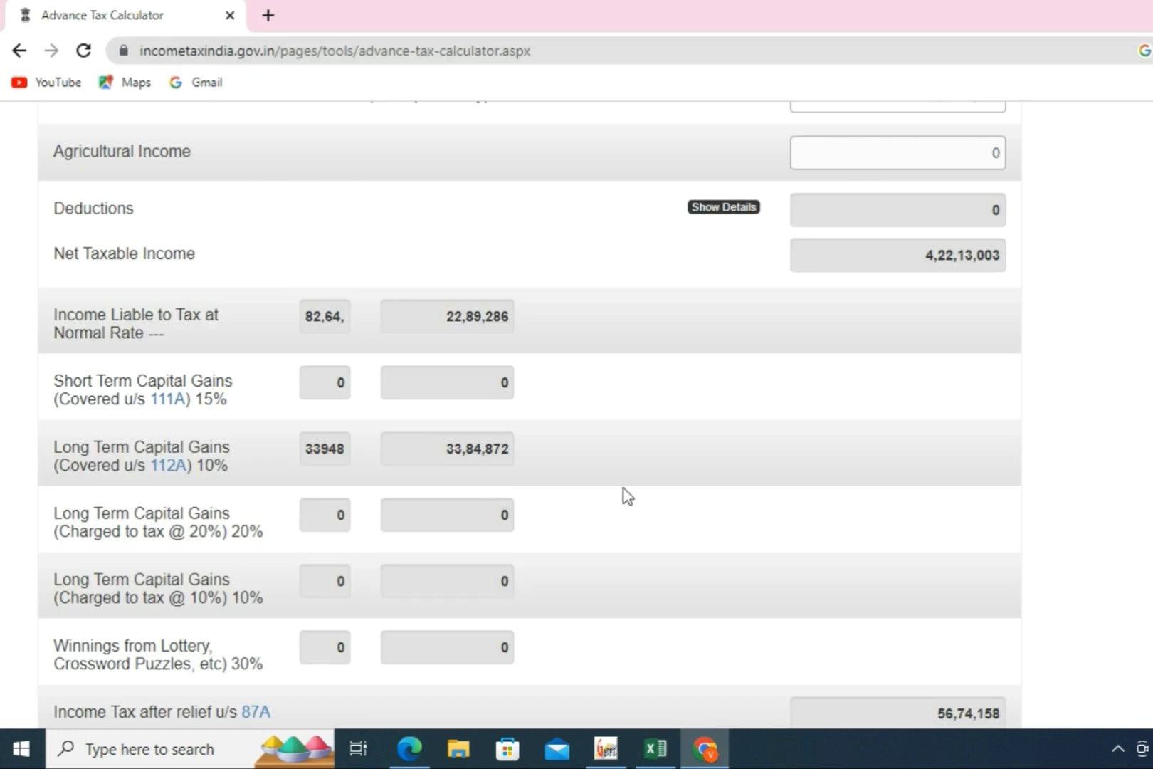
scroll(334, 399, up, 3)
scroll(352, 427, down, 1)
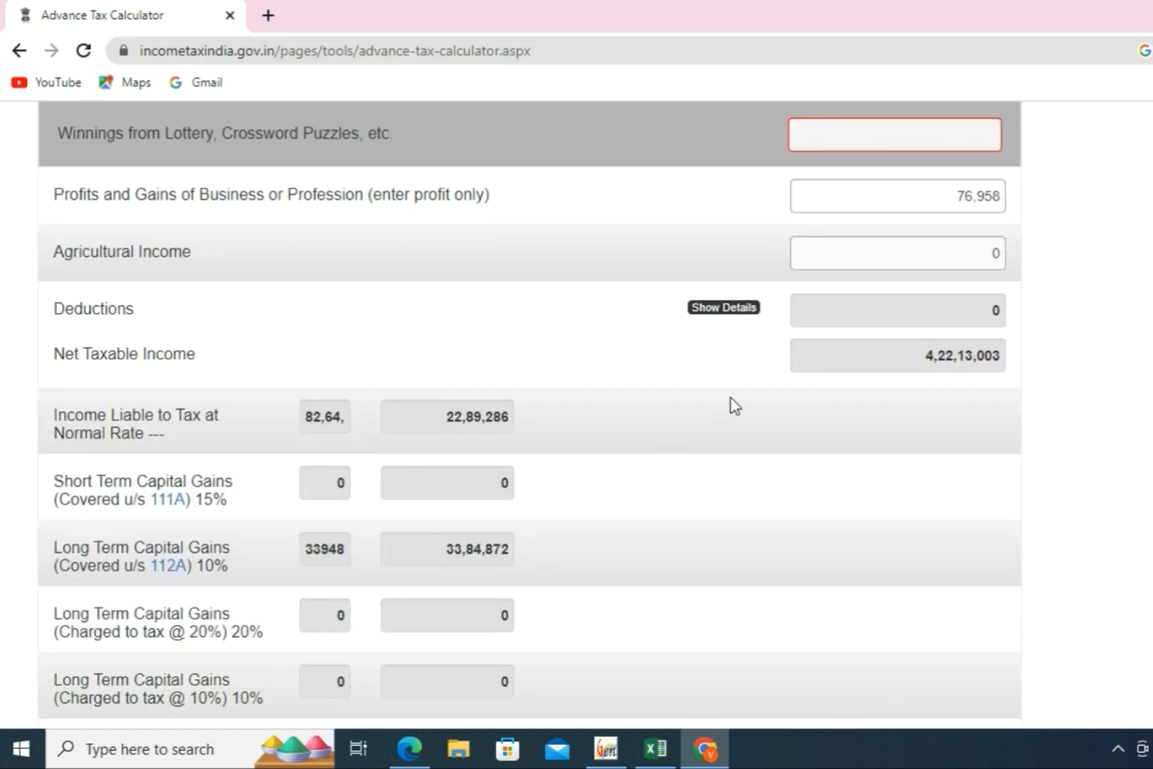
scroll(520, 465, down, 6)
scroll(516, 449, up, 4)
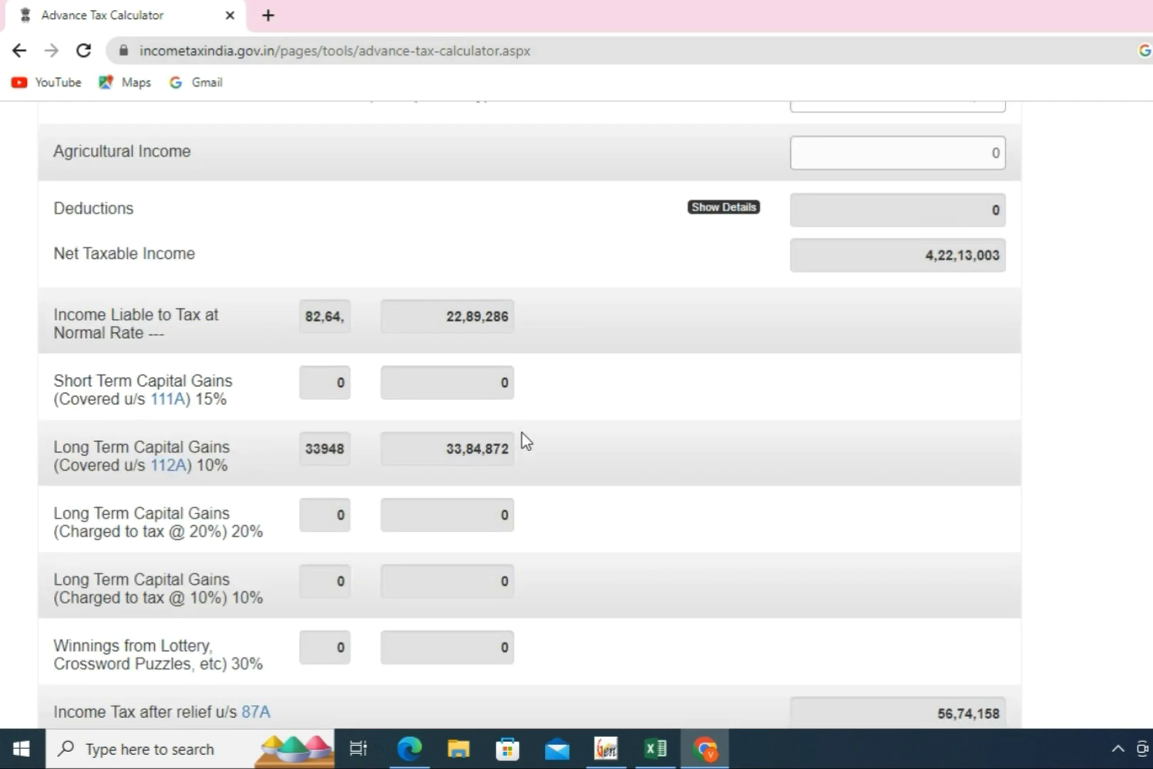
scroll(522, 433, up, 1)
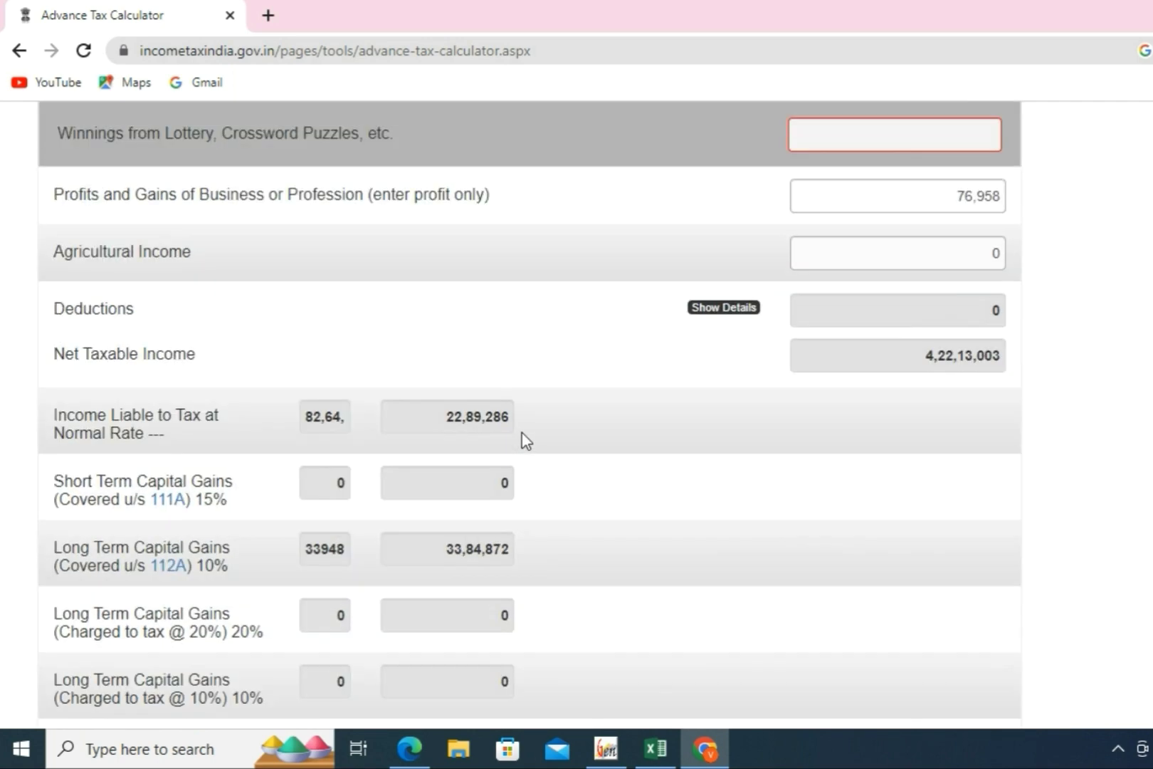
Step: Expand the calculator's deductions details and enter the statement's section 80C PPF deduction of 1,50,000
click(737, 314)
click(863, 378)
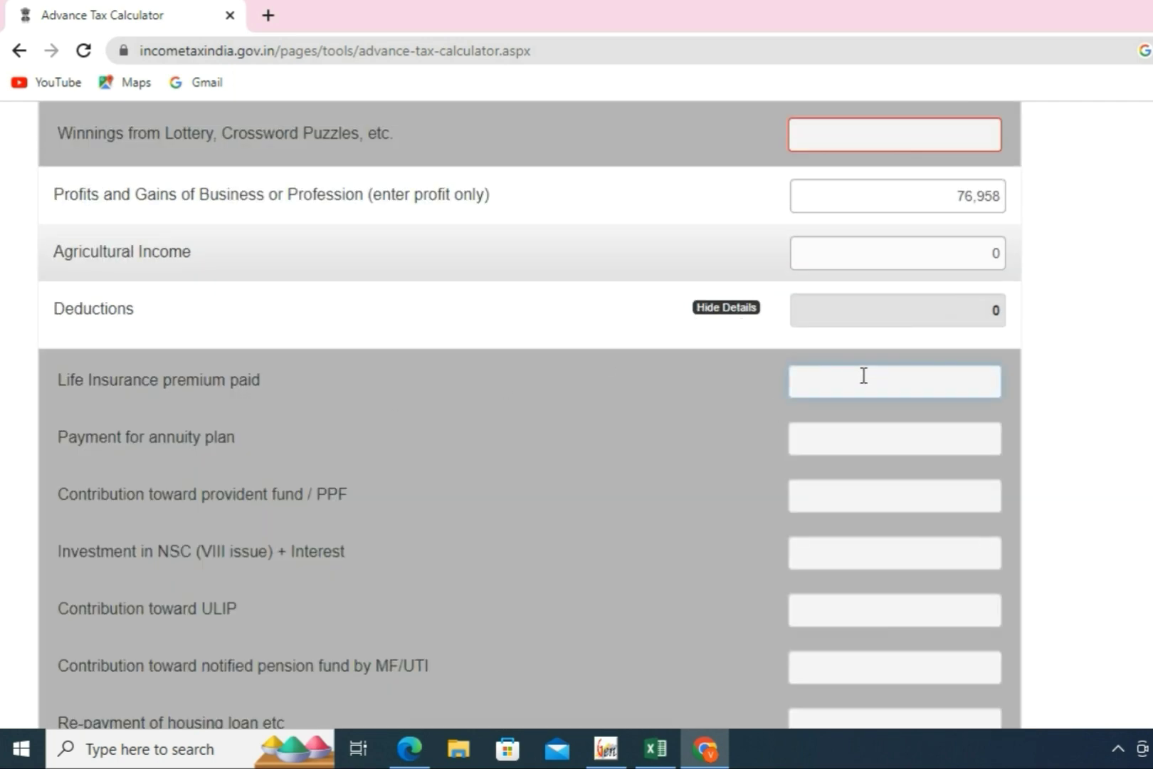
key(Tab)
key(alt+Tab)
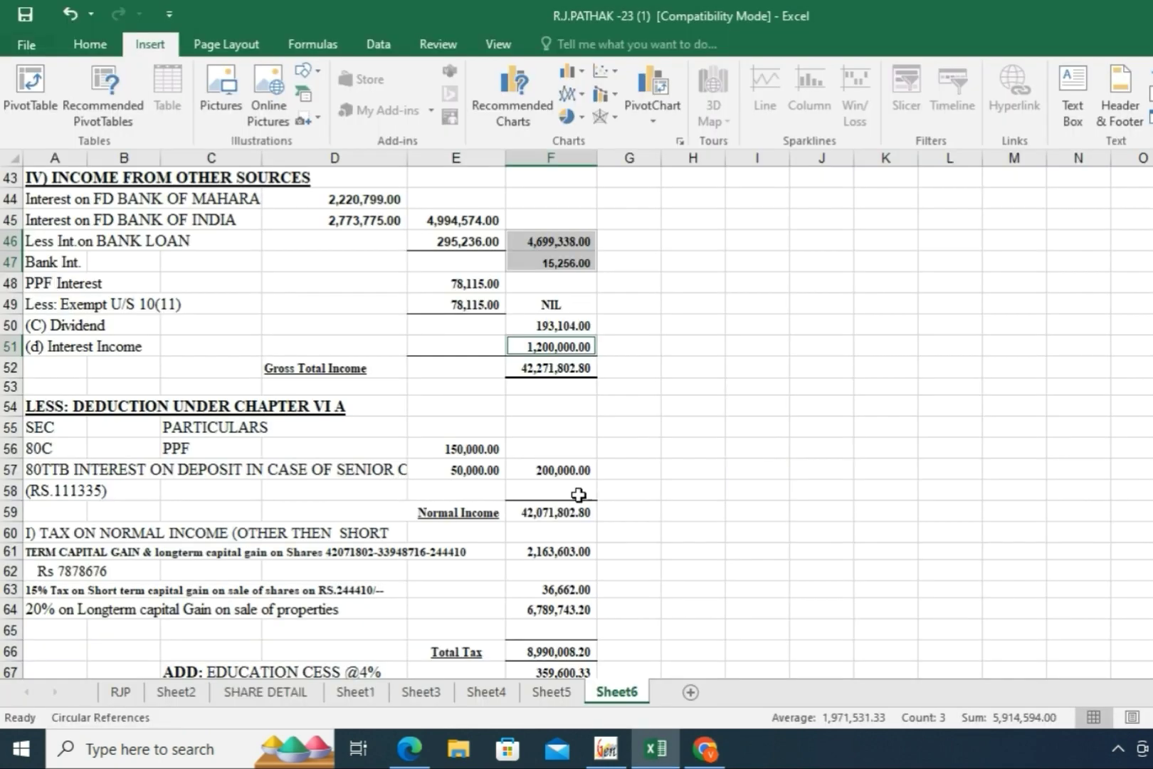
key(alt+Tab)
Step: Enter the statement's senior citizen deduction of 50,000 as interest on deposits under section 80TTB
scroll(483, 543, down, 3)
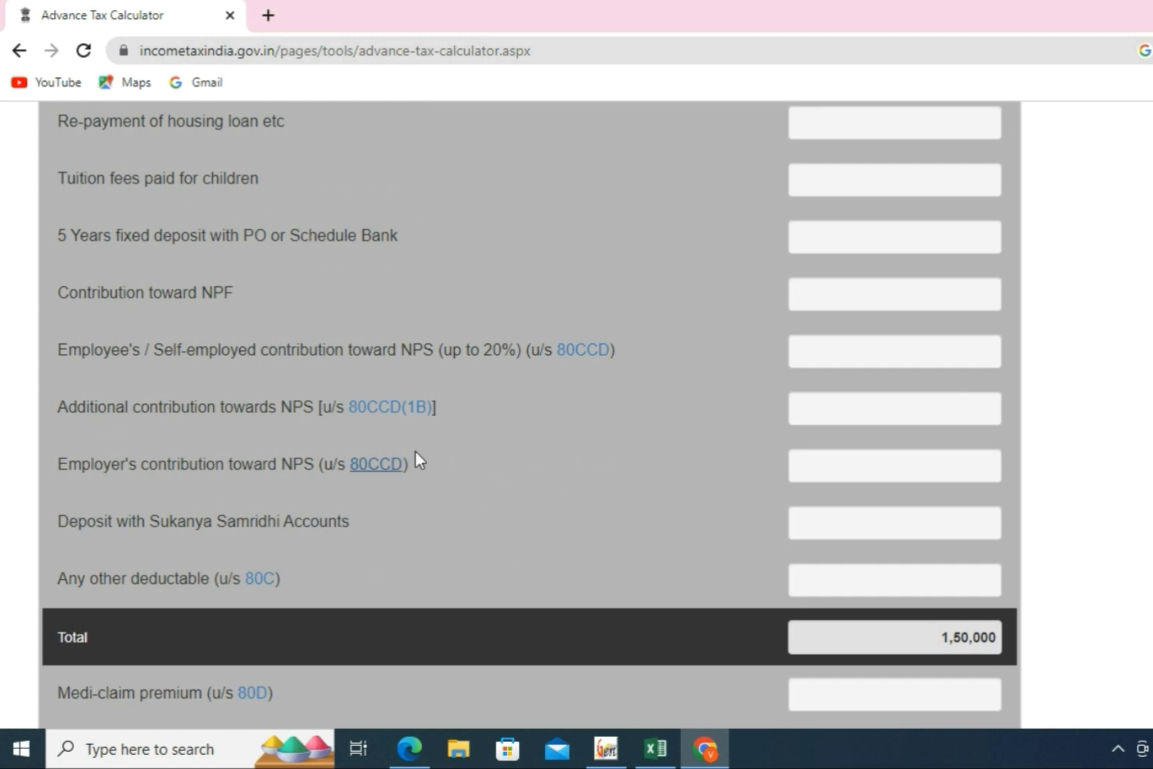
scroll(261, 342, up, 3)
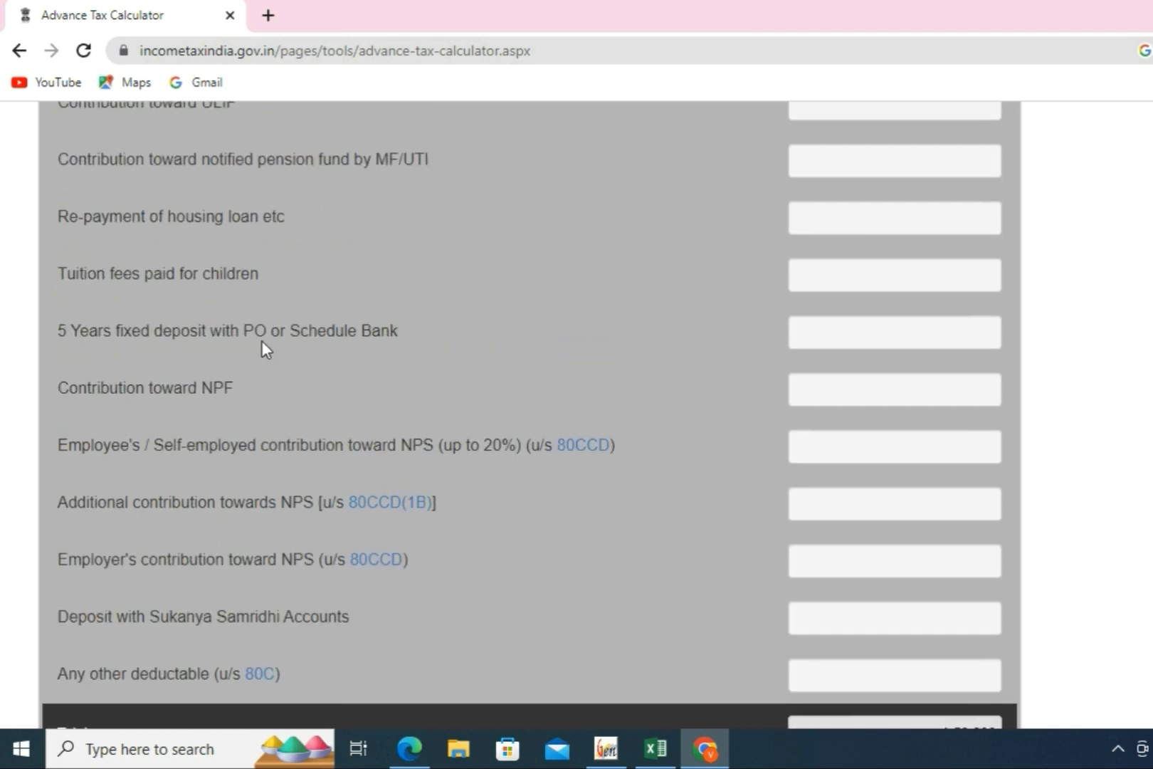
scroll(337, 329, down, 10)
scroll(355, 444, down, 12)
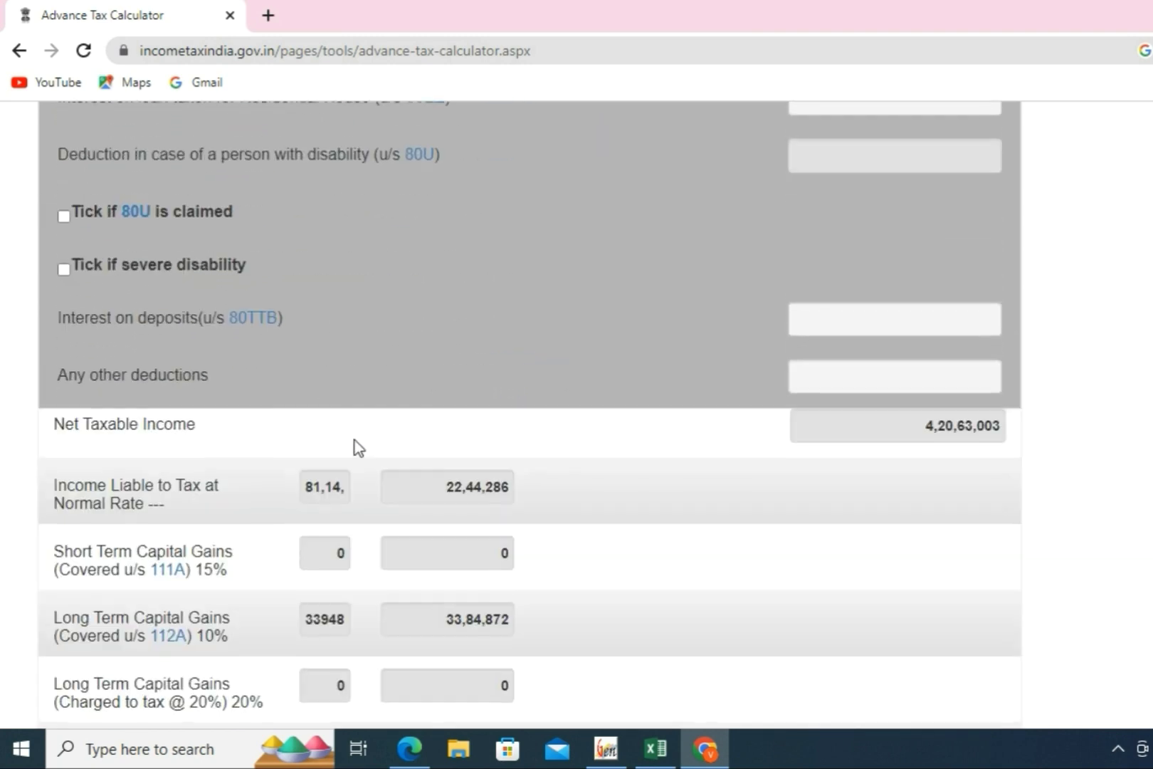
scroll(355, 444, up, 3)
click(887, 321)
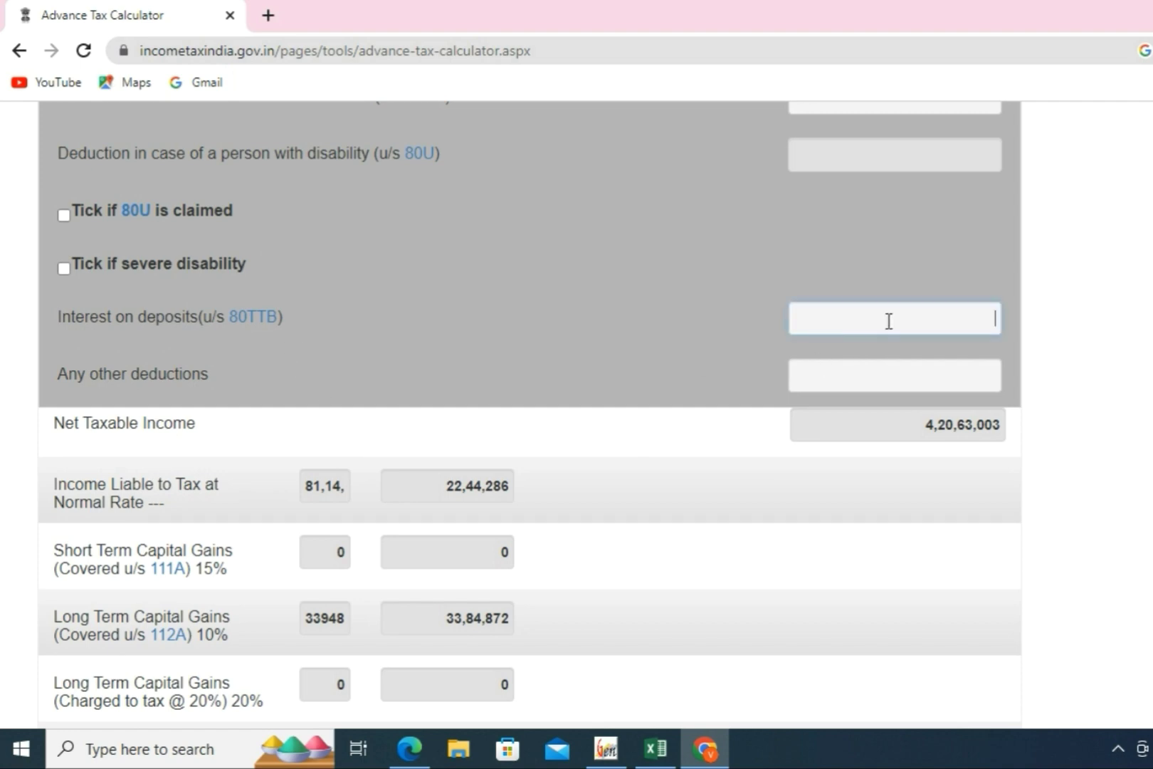
key(alt+Tab)
key(alt+Tab)
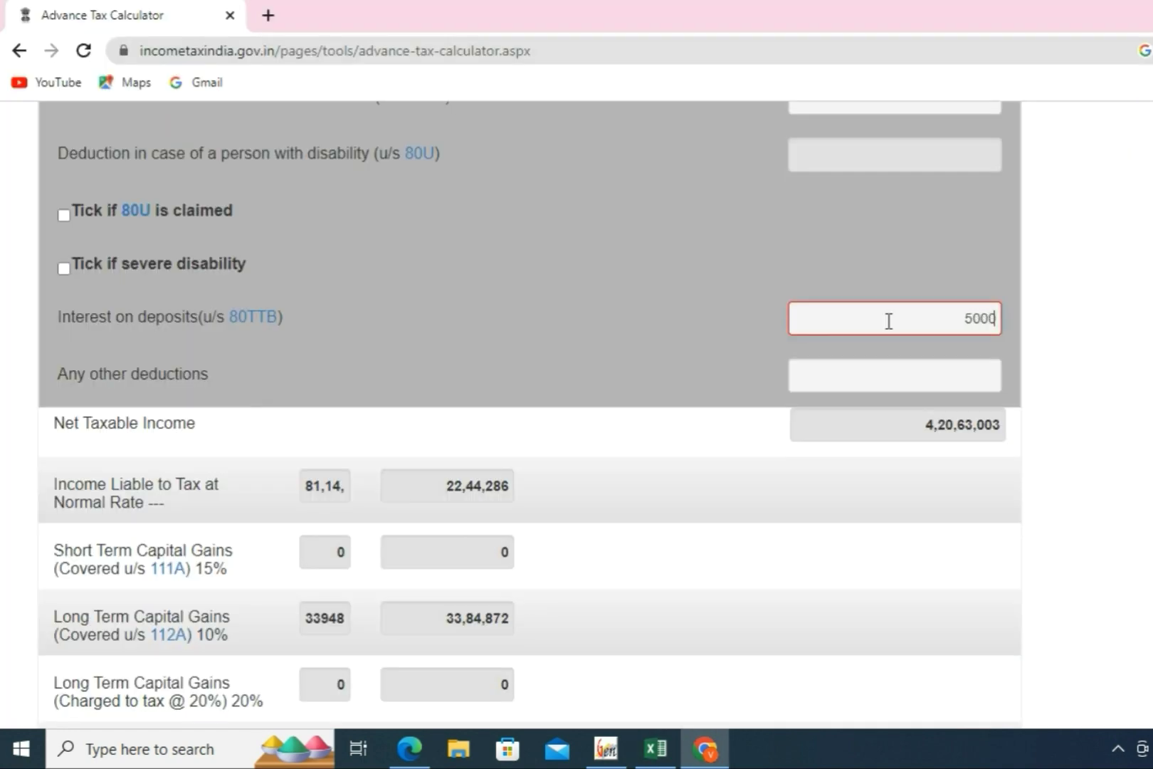
key(alt+Tab)
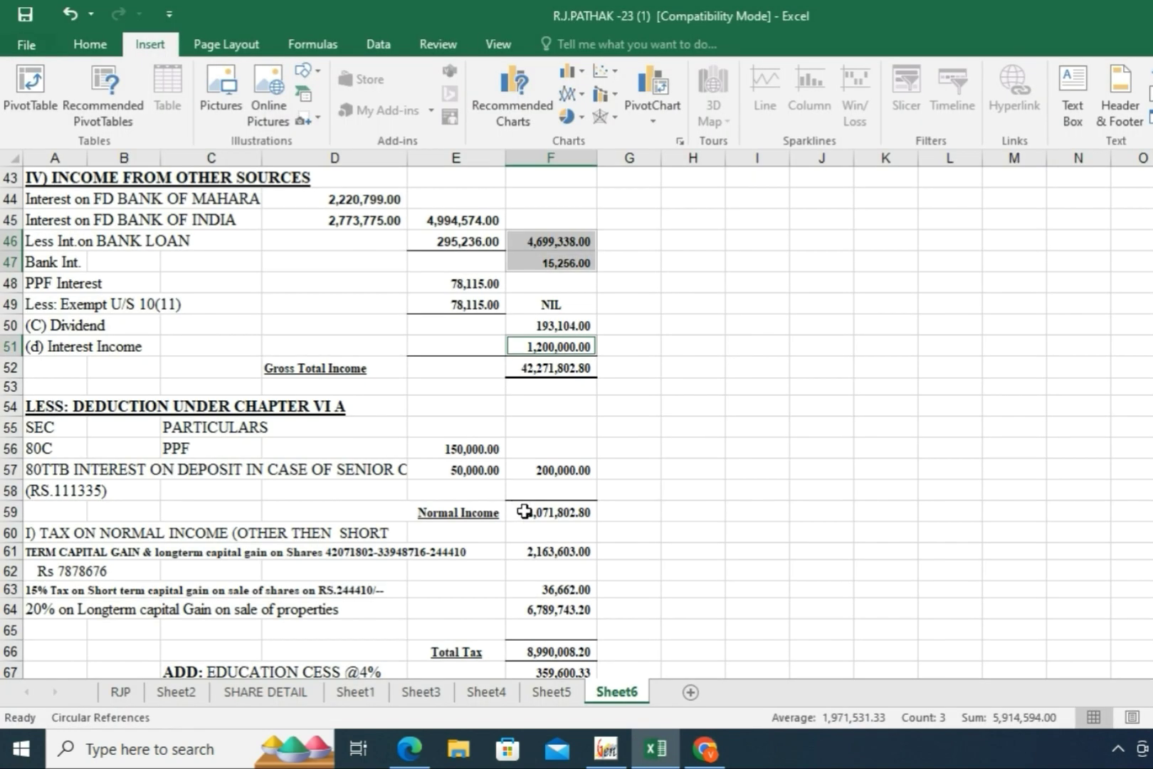
key(alt+Tab)
Step: Review the calculator's rate-wise tax lines, surcharge, cess, total tax liability and assessed tax
scroll(455, 377, down, 3)
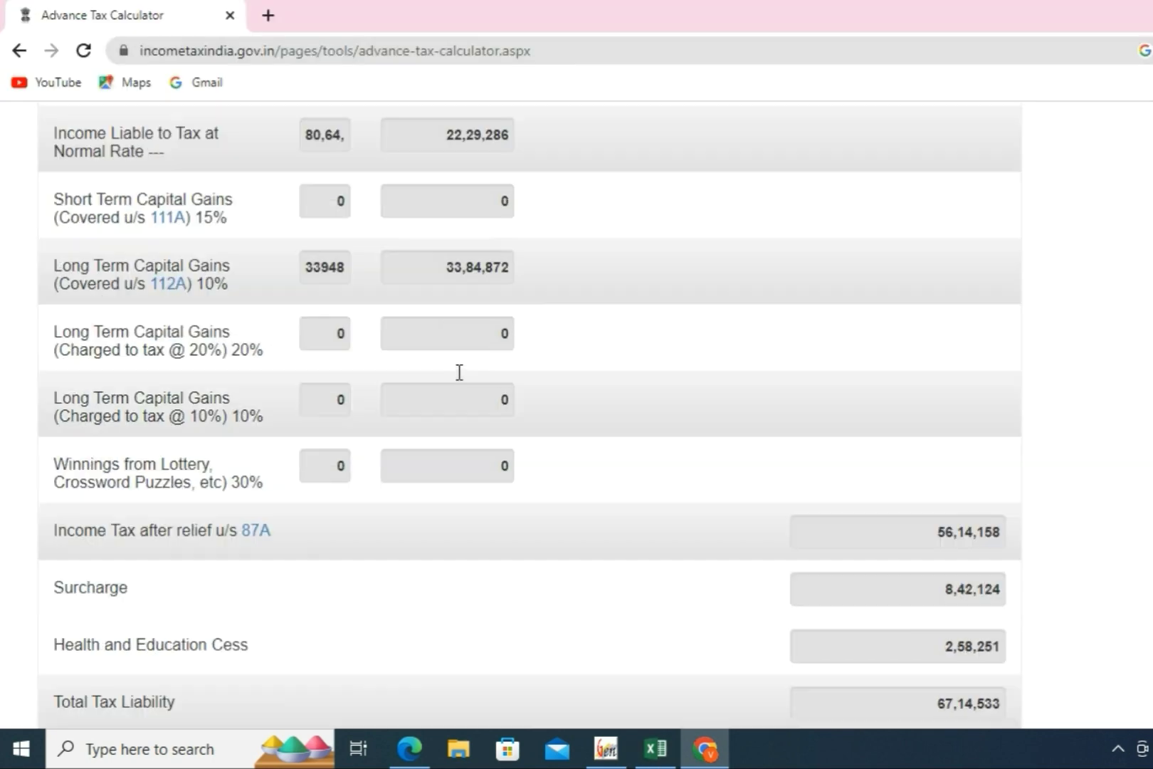
scroll(454, 384, down, 2)
scroll(484, 345, up, 4)
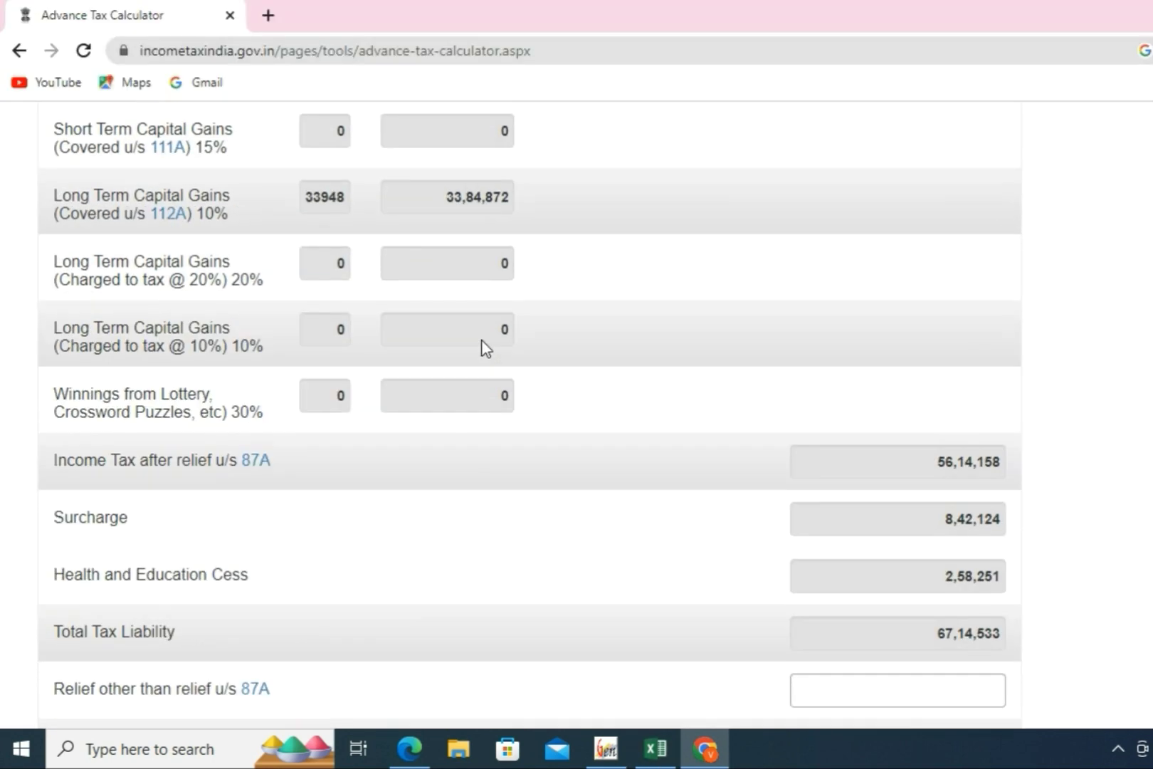
scroll(479, 355, down, 2)
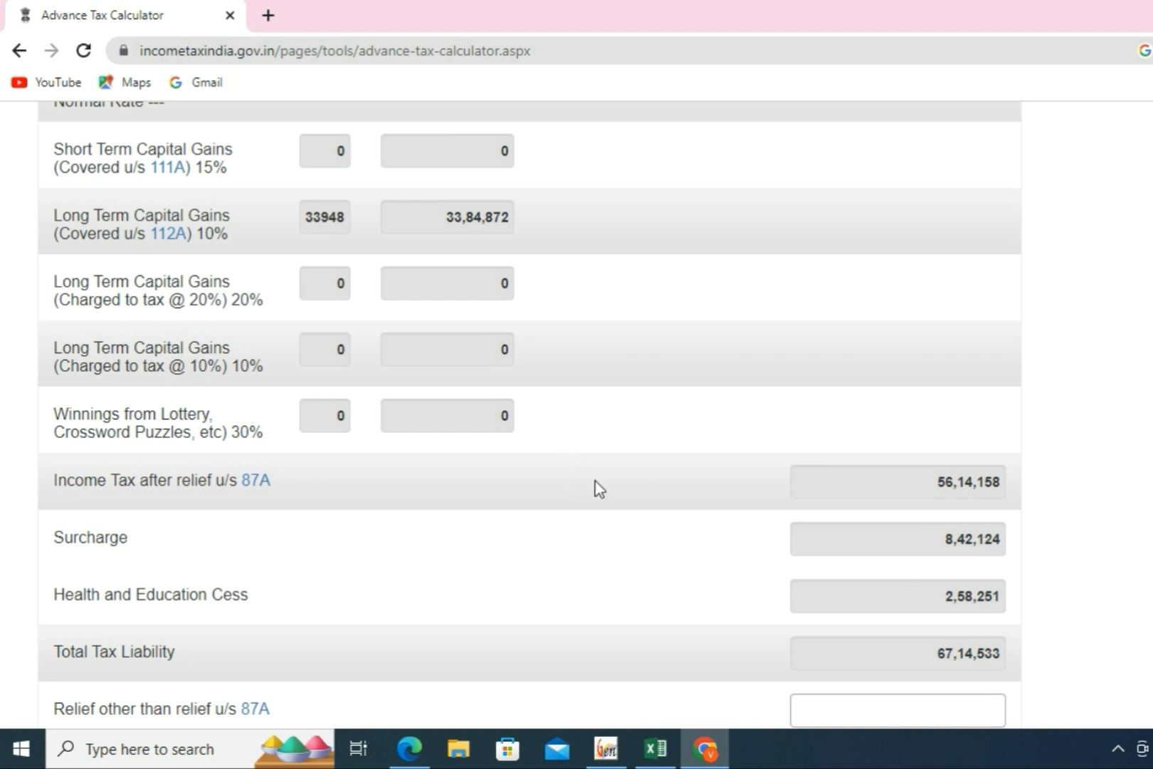
click(914, 486)
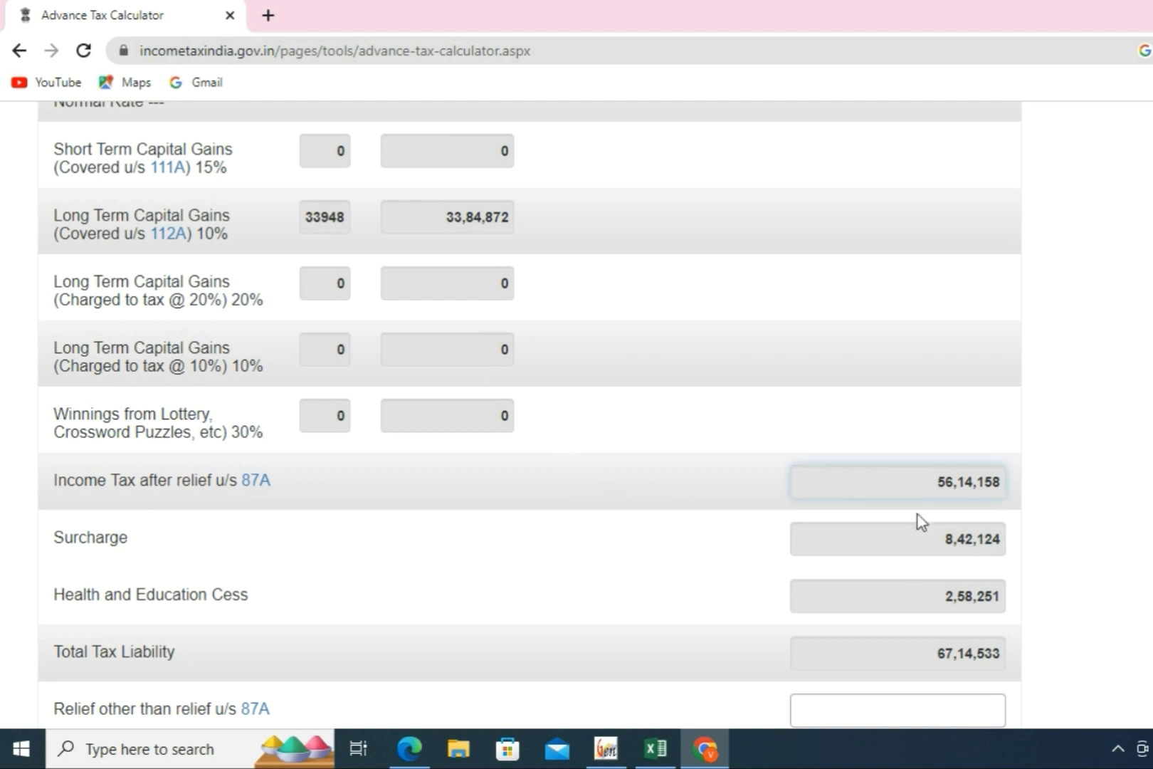
scroll(973, 499, down, 1)
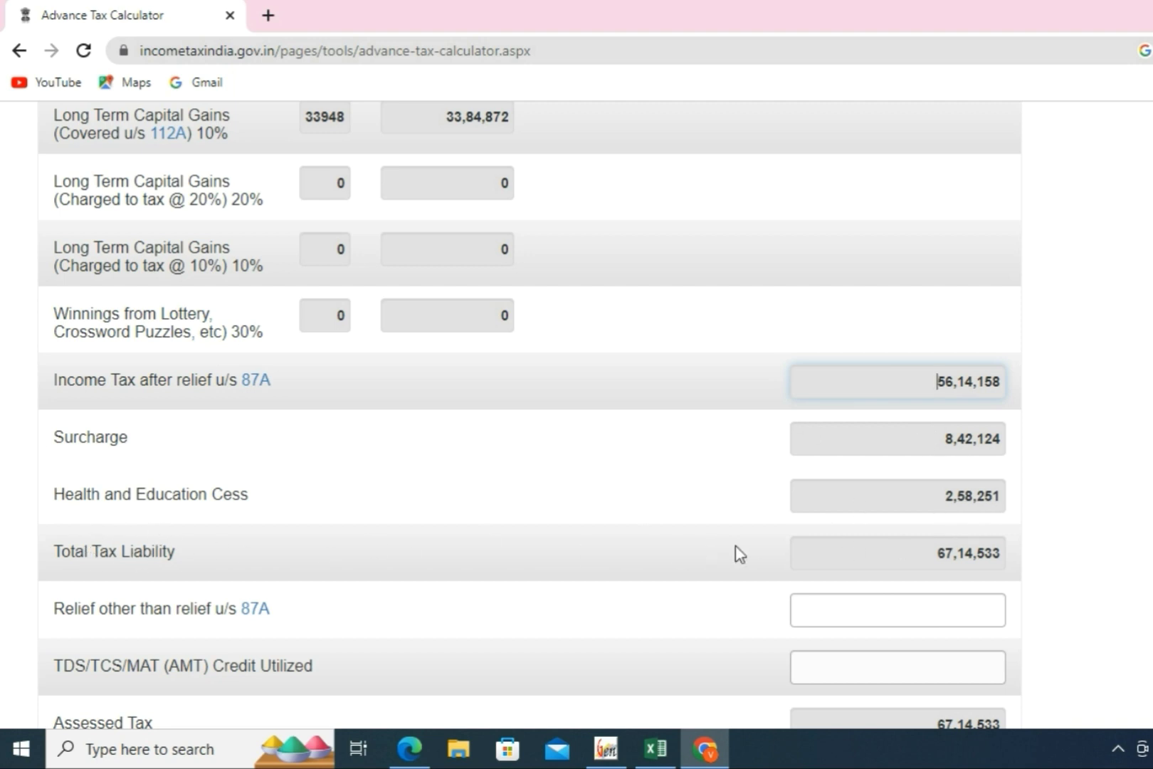
scroll(961, 580, down, 1)
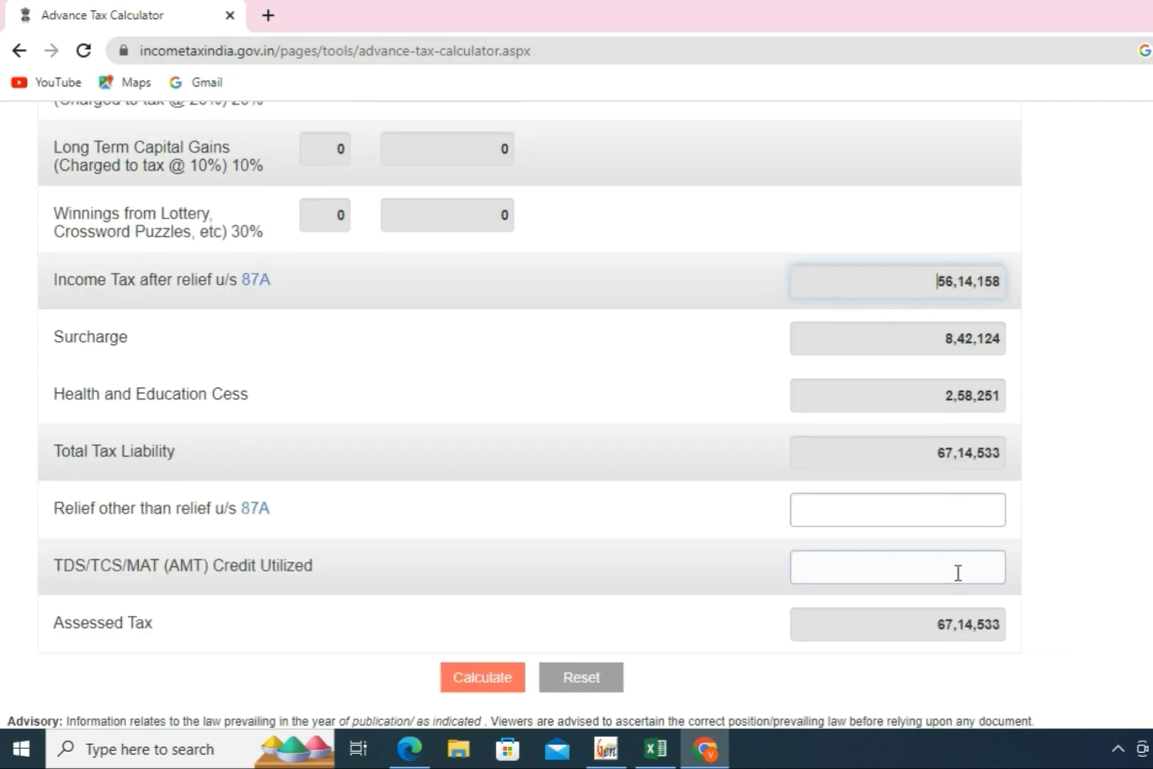
scroll(959, 573, down, 1)
Step: Compare the Excel statement's total tax payable and TDS figures with the calculator's tax liability, TDS credit and assessed tax lines
key(alt+Tab)
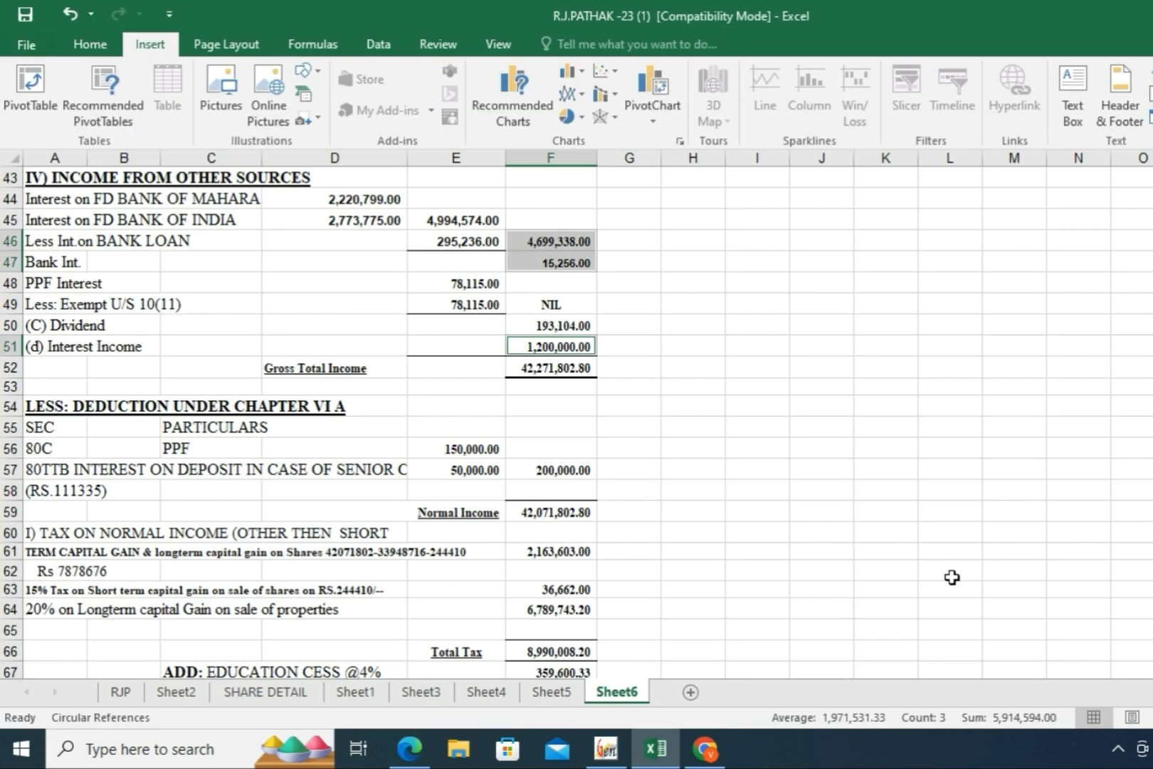
scroll(749, 551, down, 4)
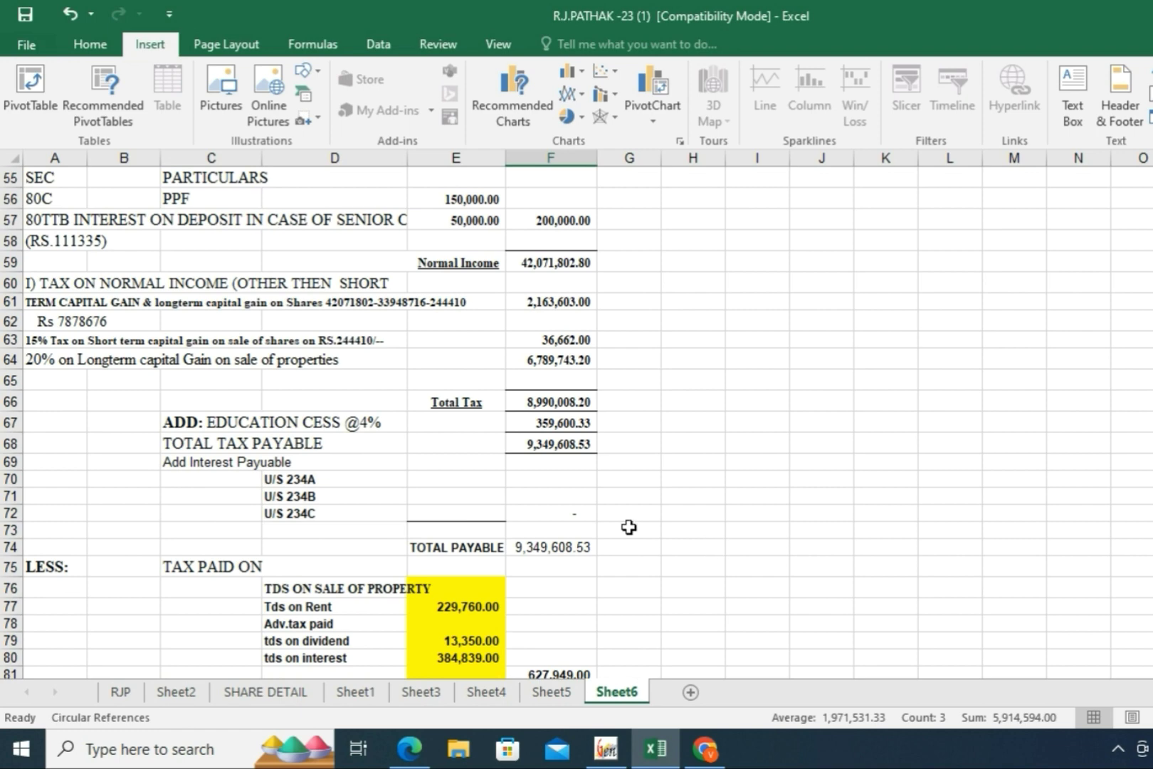
scroll(598, 522, down, 1)
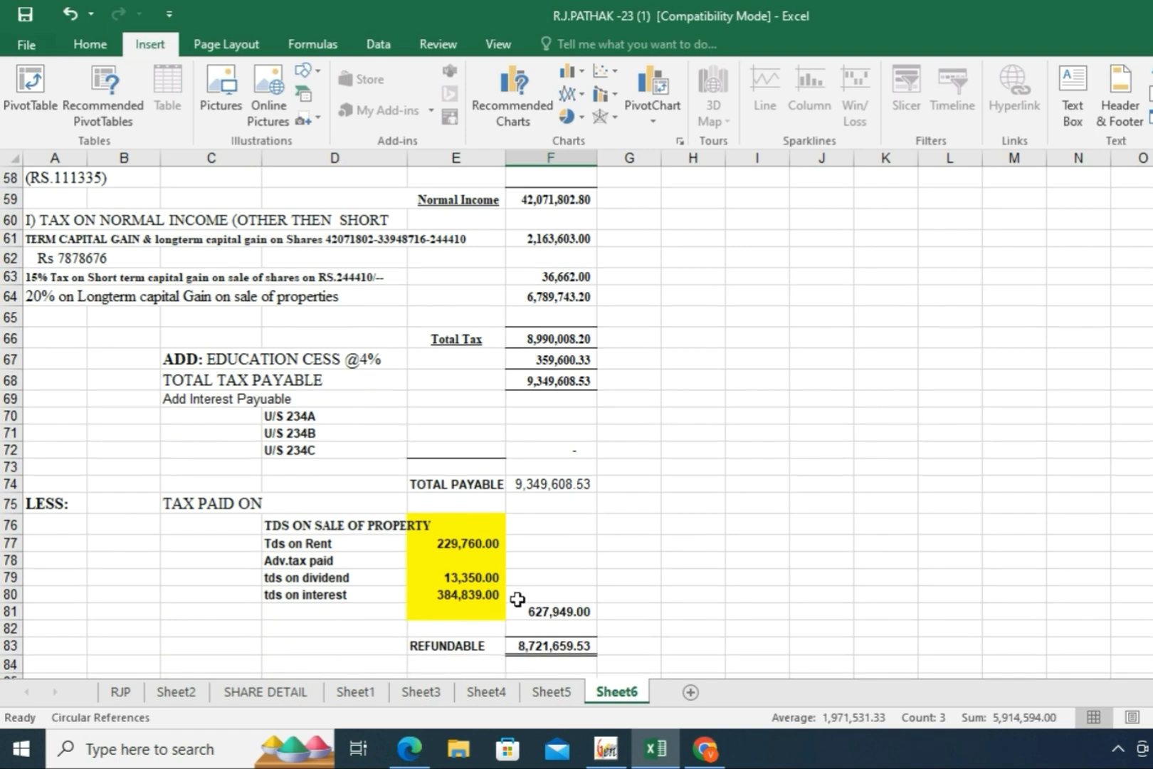
key(alt+Tab)
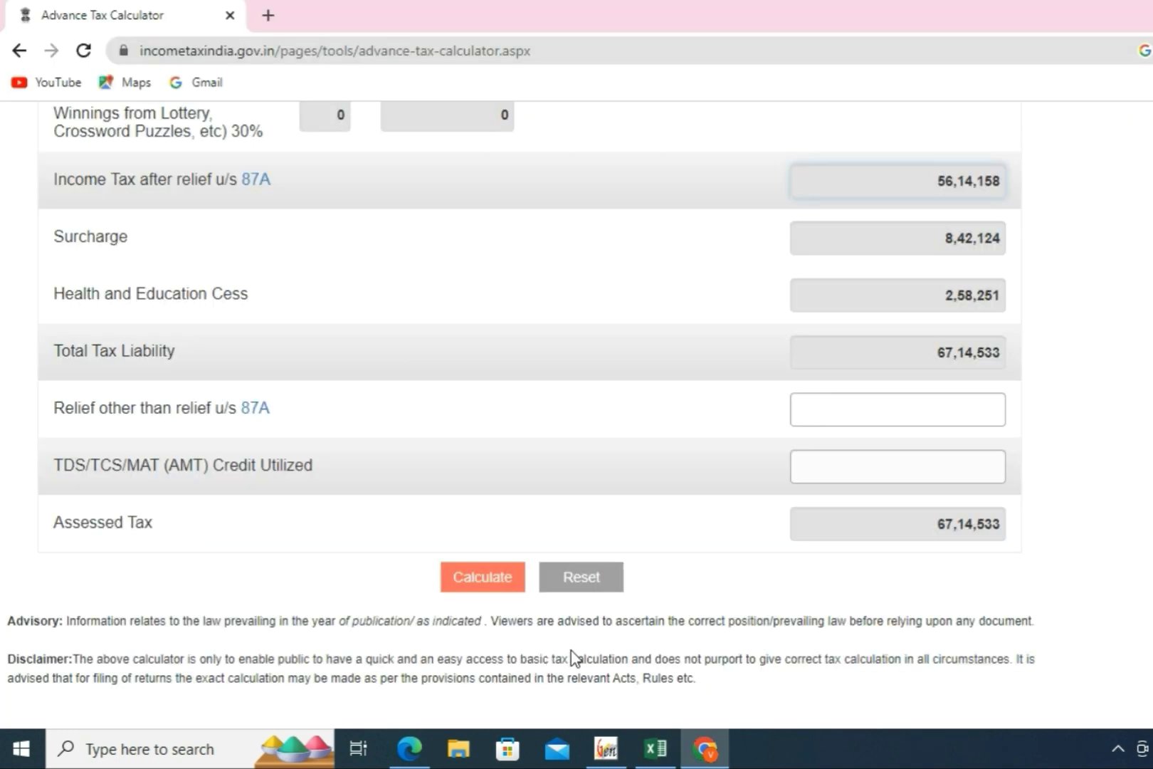
key(alt+Tab)
key(alt+Tab)
key(alt+Tab)
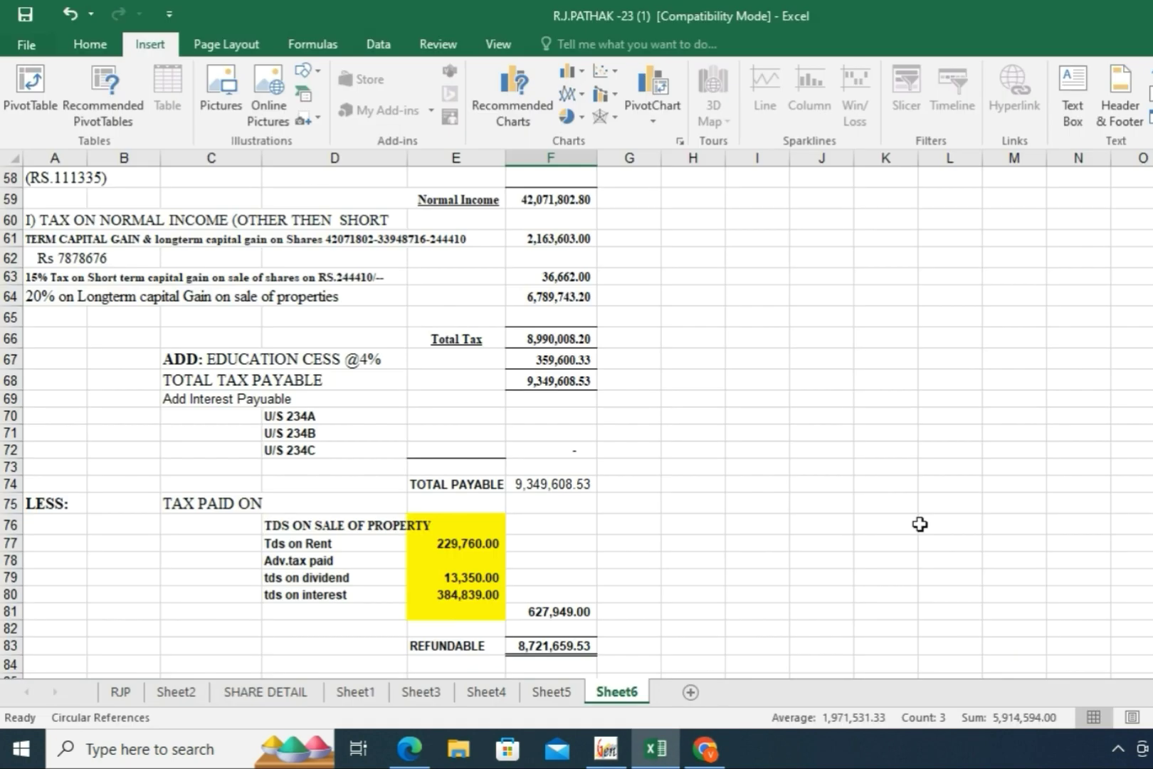
key(alt+Tab)
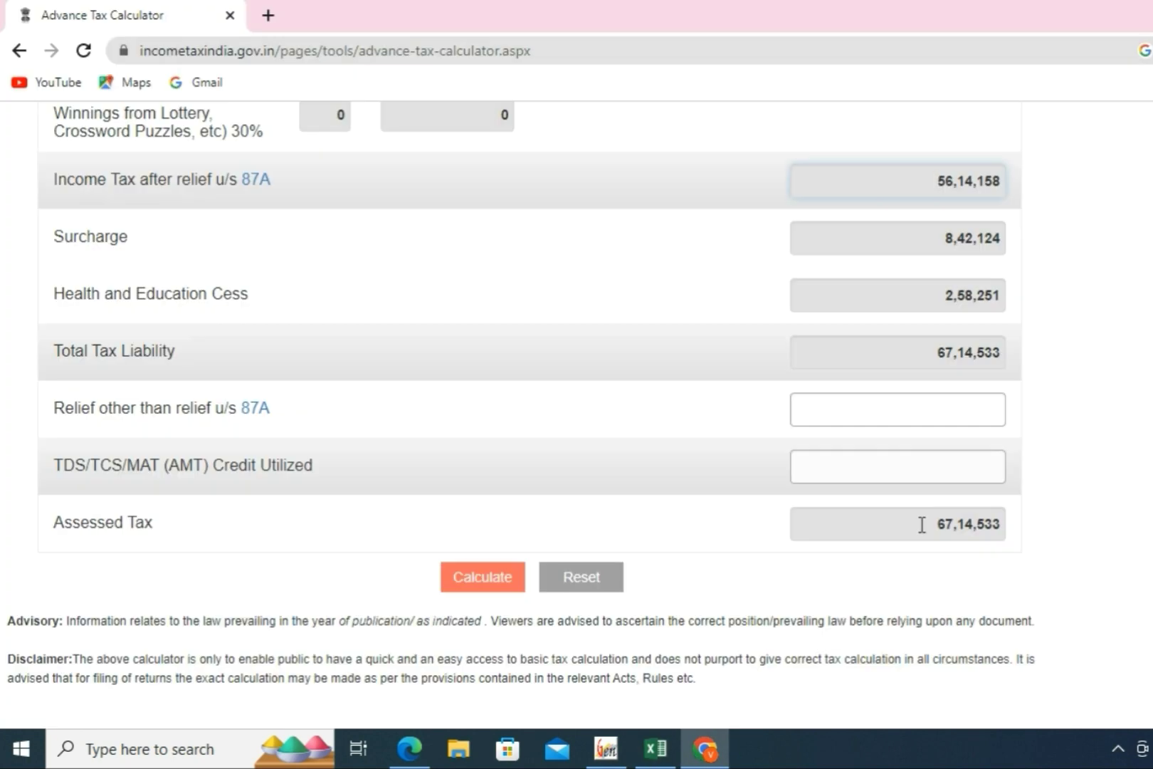
key(alt+Tab)
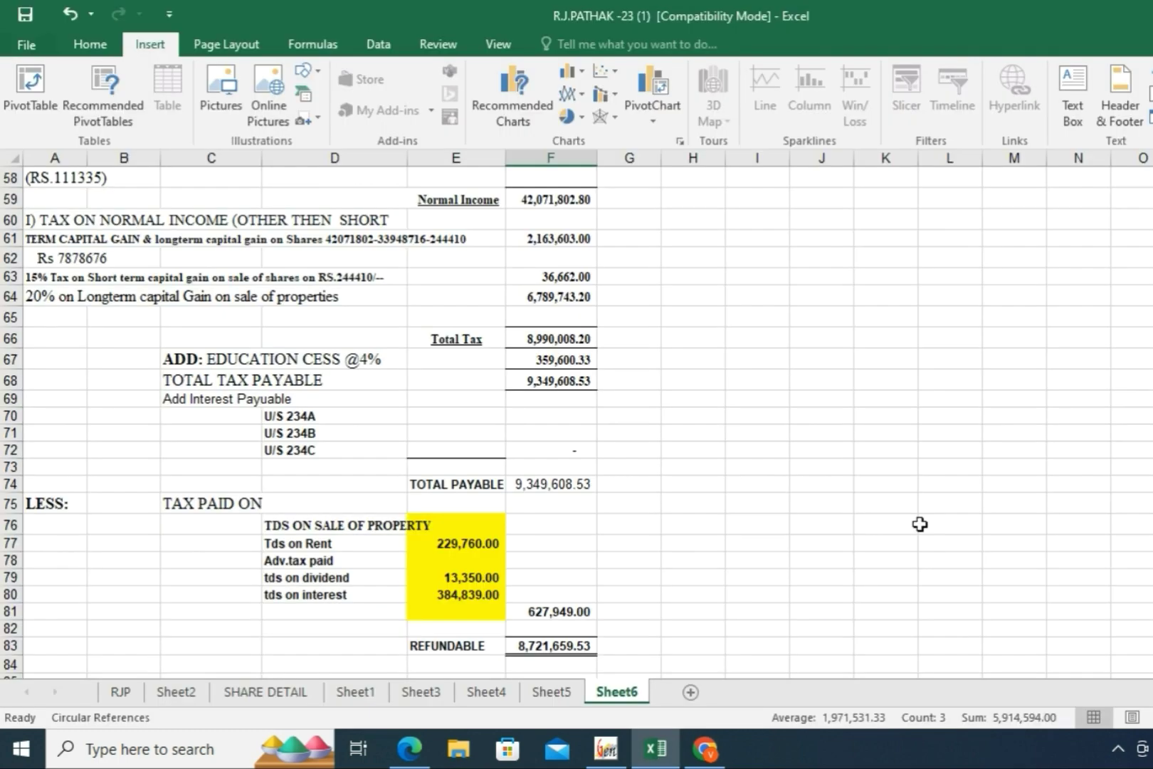